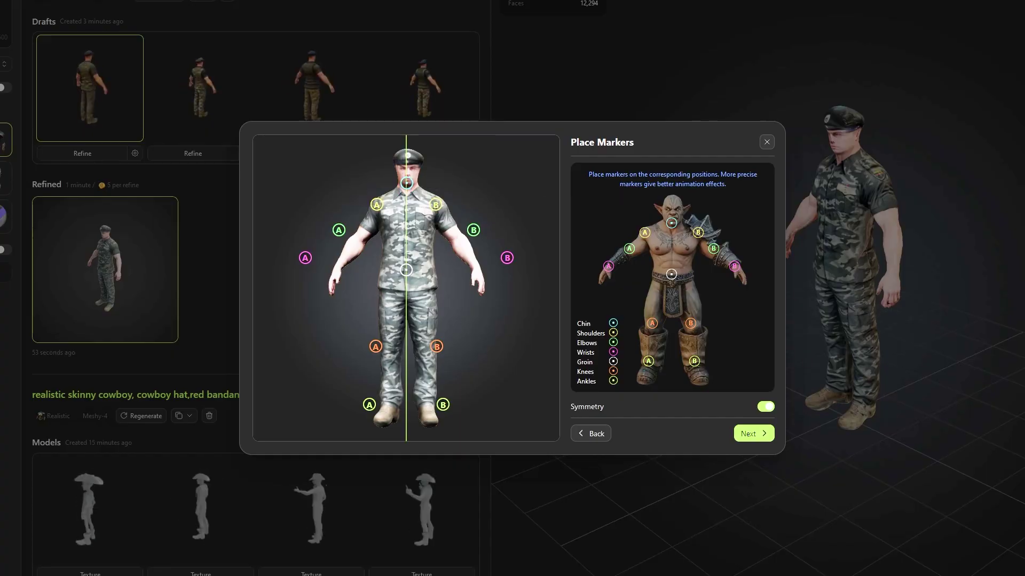
Drag the Elbow marker onto the soldier's elbow and start generating the rig
left_click_drag(339, 230, 359, 237)
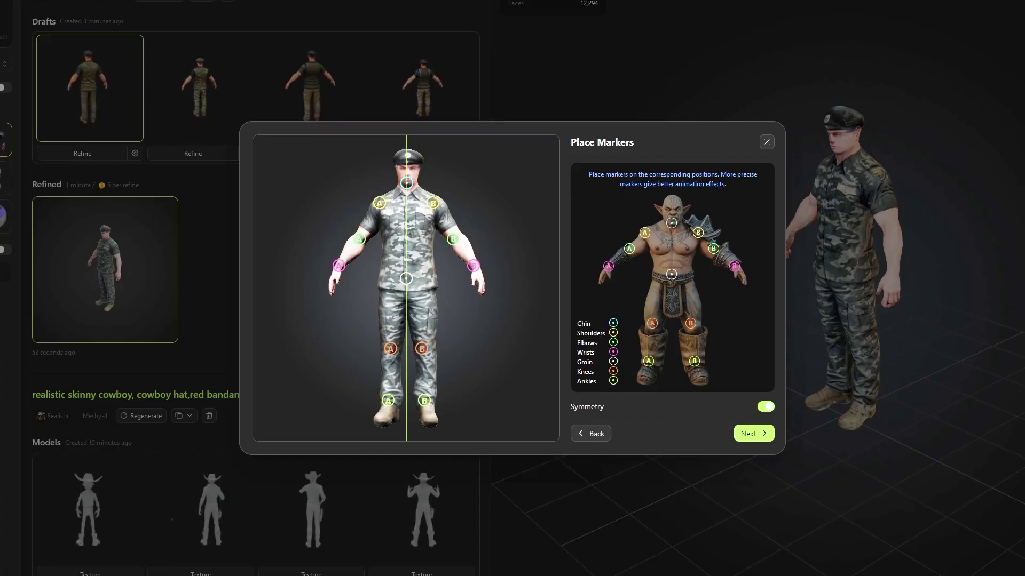
left_click(753, 433)
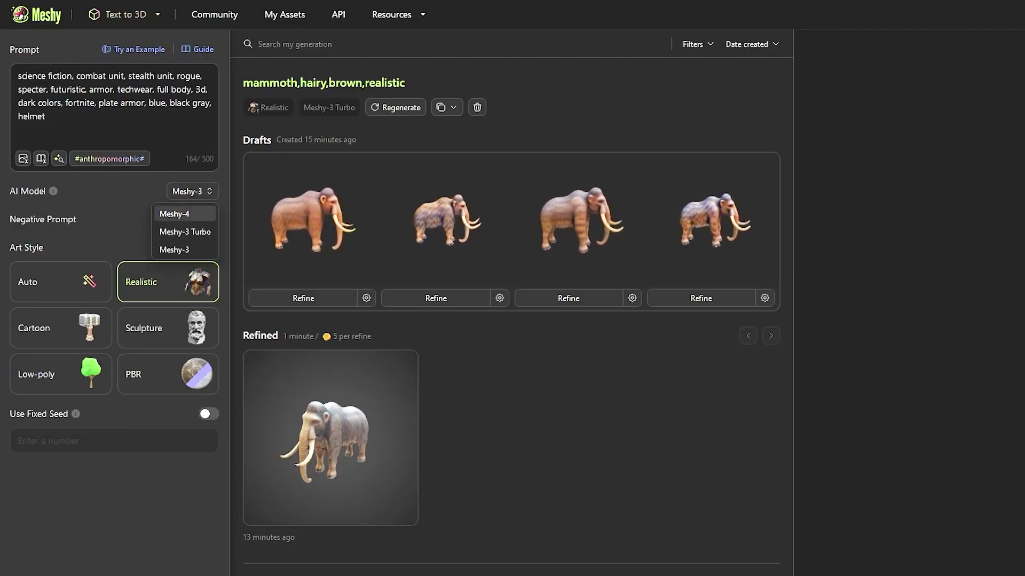
Choose Meshy-4 as the AI model and display the armoured soldier with PBR shading
left_click(174, 213)
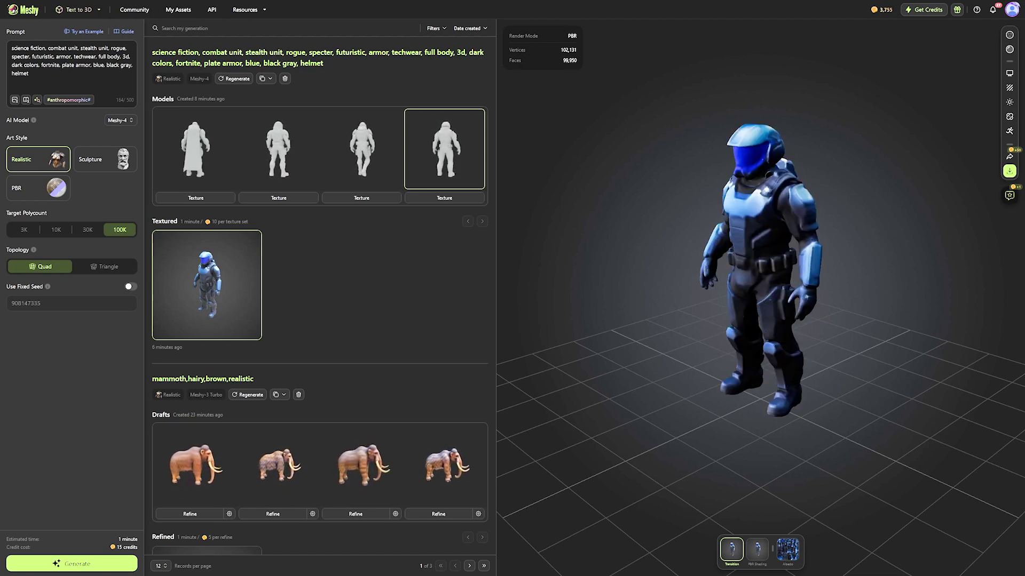
left_click(757, 550)
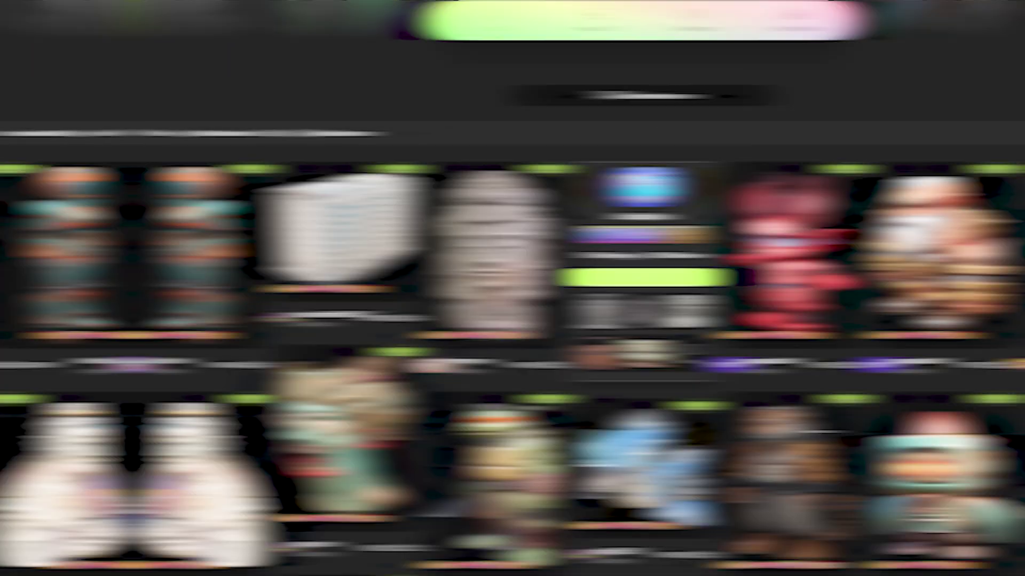
Scroll the community gallery, view and close the monster model, then open the T-Rex details
scroll(512, 288, "down", 15)
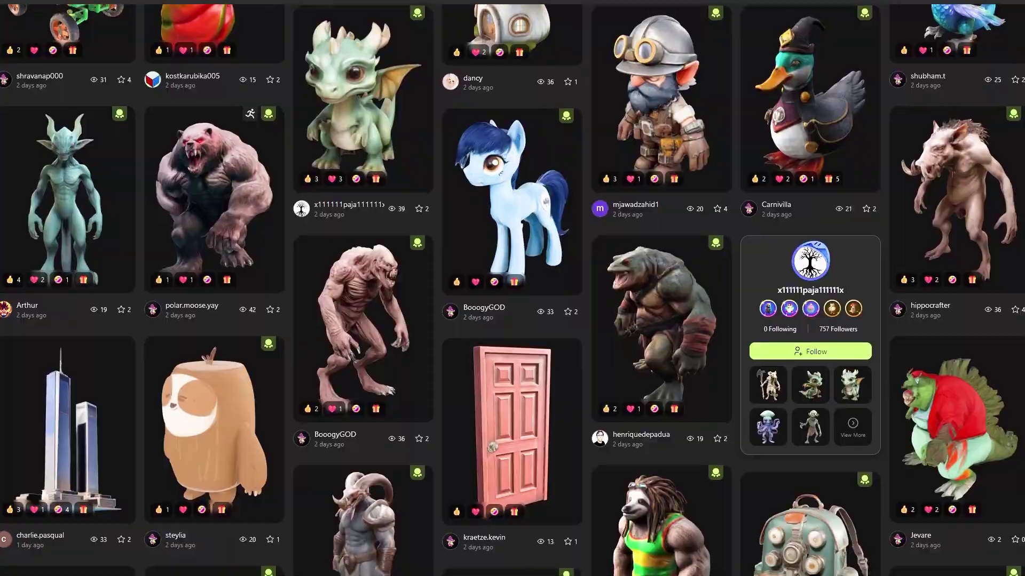
scroll(382, 159, "down", 3)
left_click(382, 158)
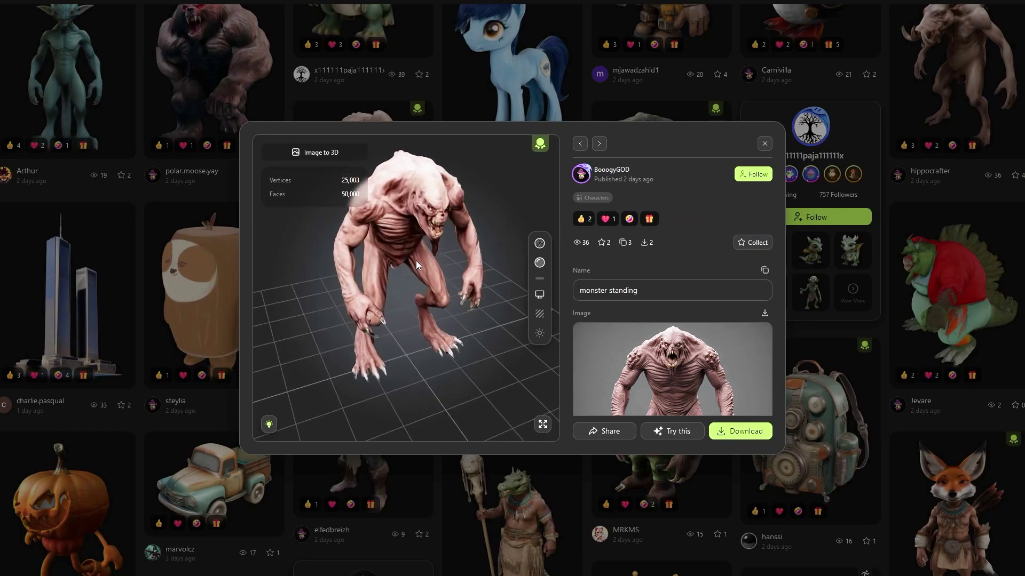
left_click(764, 144)
scroll(620, 310, "down", 20)
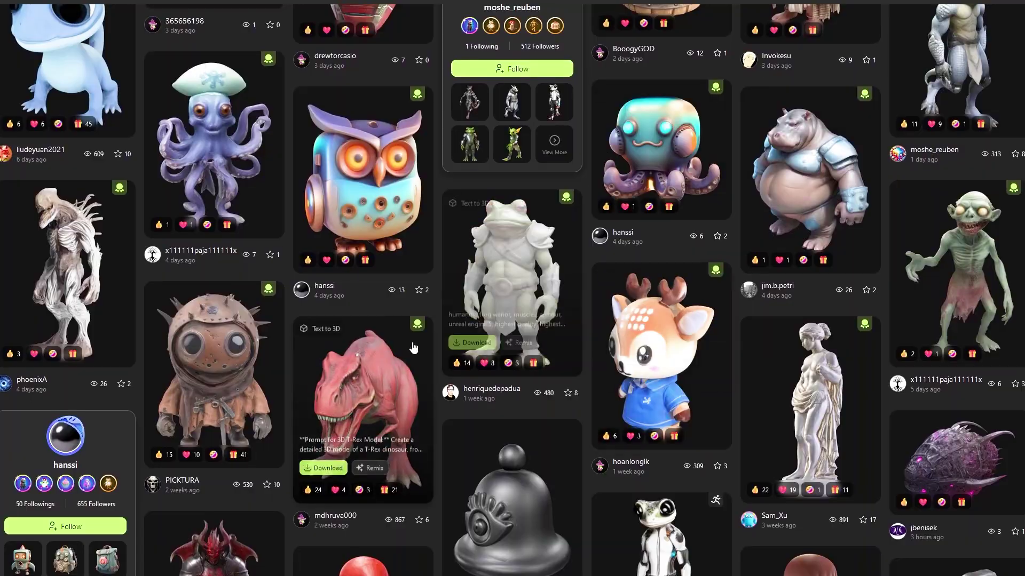
left_click(410, 363)
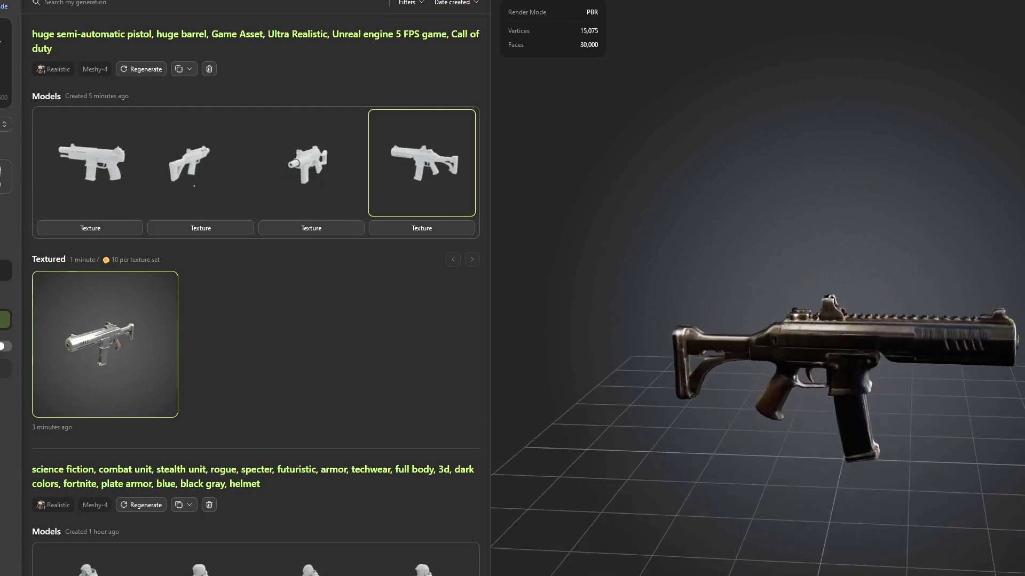
Turn the textured gun to a side view, then find and orbit the wooden easel model
left_click_drag(783, 365, 984, 414)
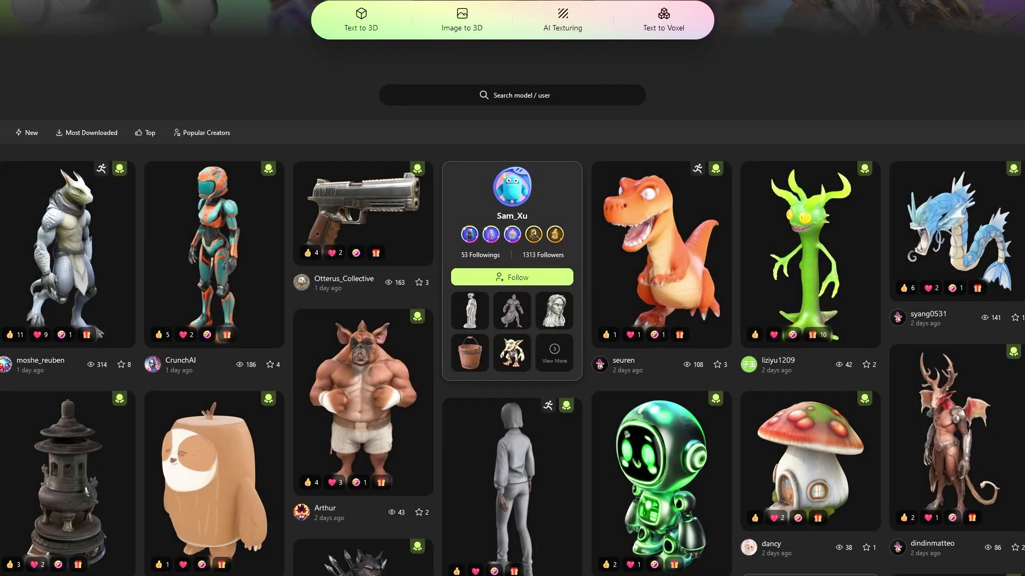
scroll(512, 288, "down", 6)
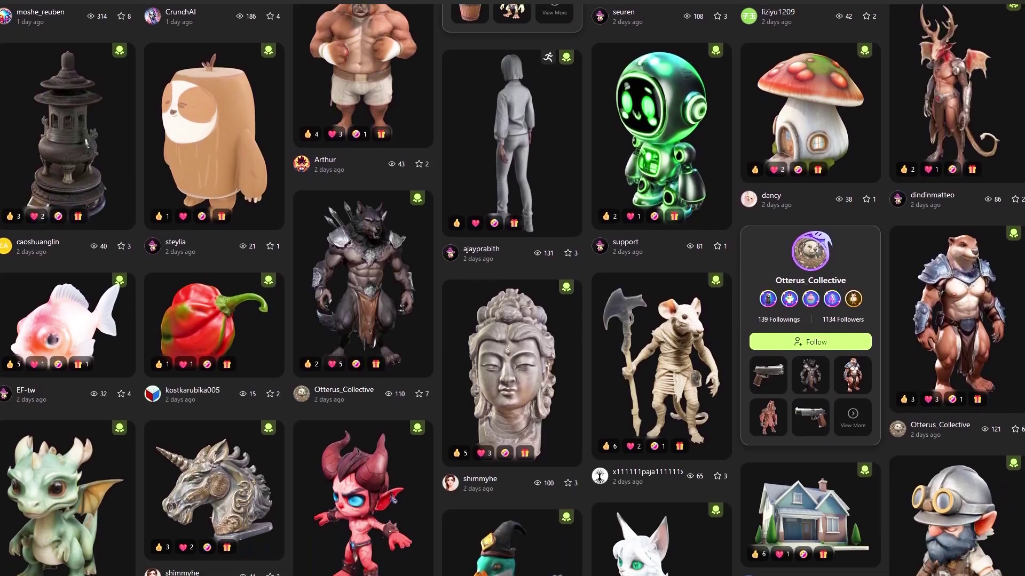
scroll(512, 289, "down", 11)
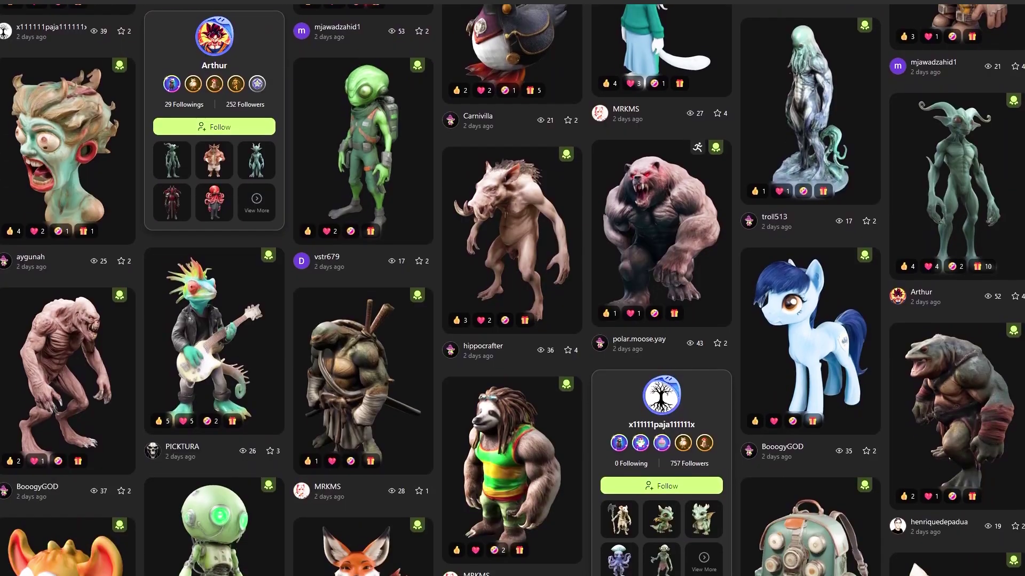
scroll(512, 288, "down", 10)
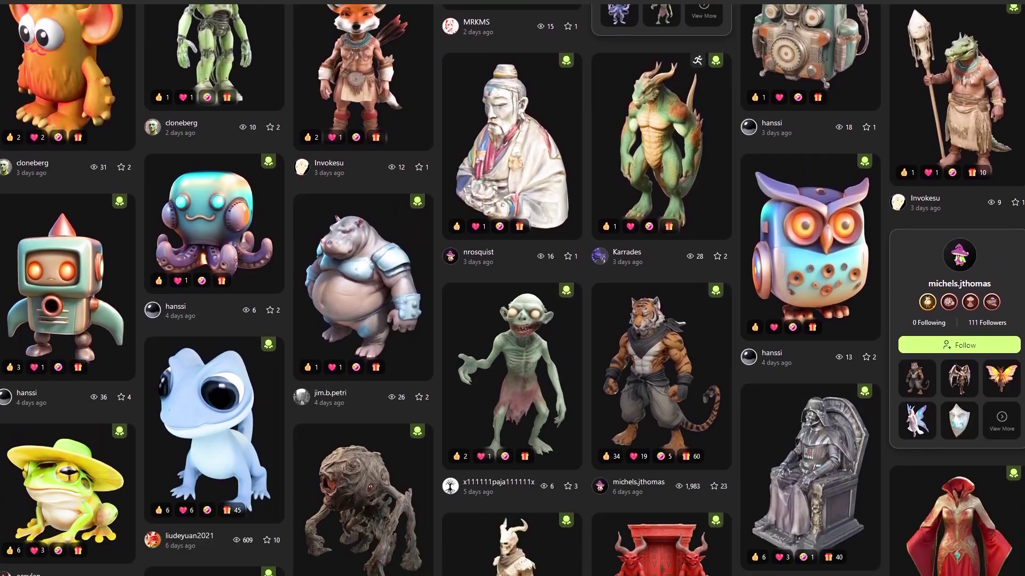
scroll(512, 289, "down", 10)
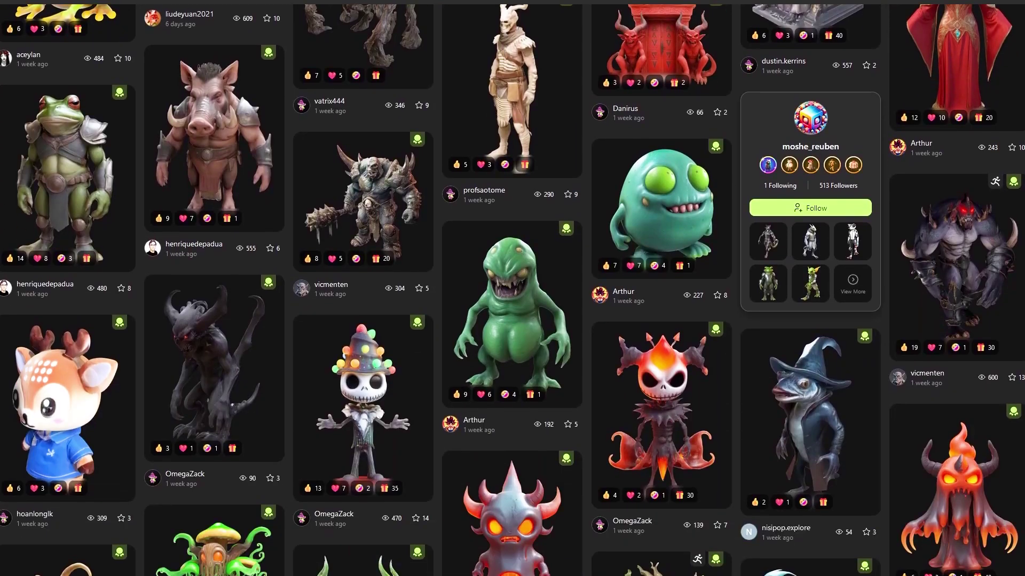
scroll(512, 289, "down", 5)
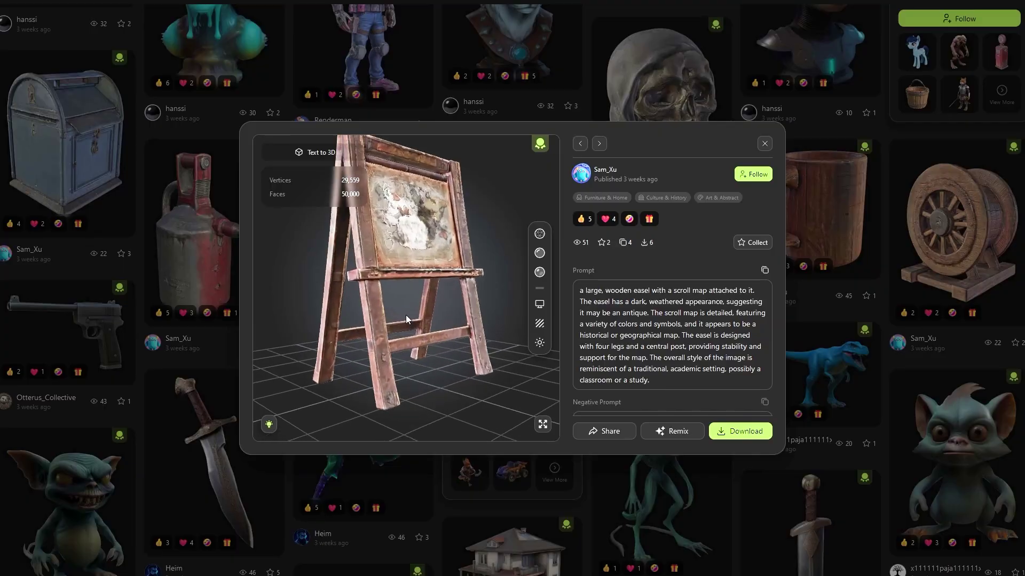
mouse_move(406, 315)
left_mouse_down()
mouse_move(485, 284)
mouse_move(468, 280)
mouse_move(519, 309)
mouse_move(437, 296)
mouse_move(348, 318)
mouse_move(405, 290)
mouse_move(431, 327)
mouse_move(377, 319)
mouse_move(399, 312)
left_mouse_up()
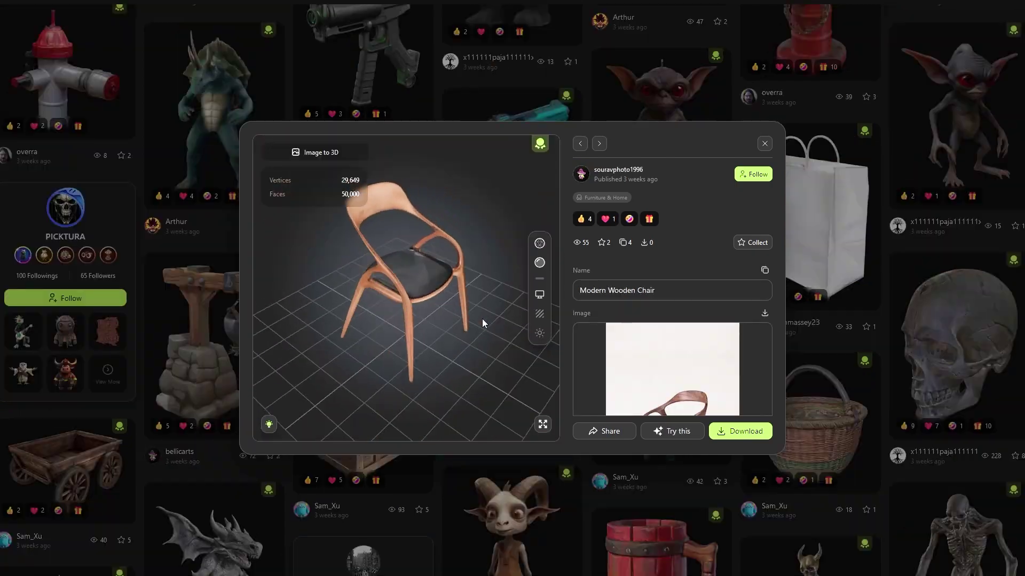
Orbit the chair and the anthropomorphic turtle to see them from all sides
left_click_drag(483, 323, 411, 309)
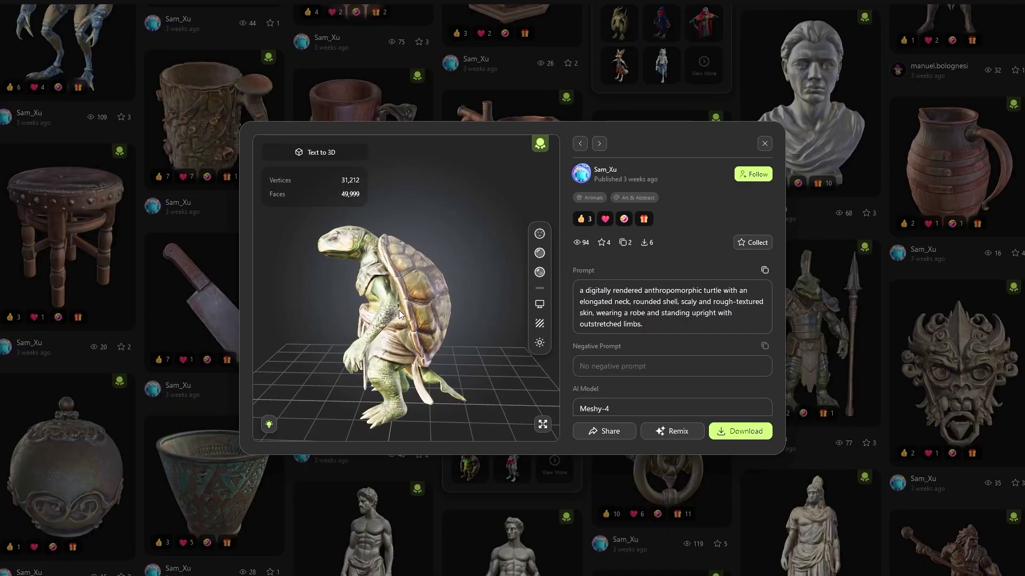
left_click_drag(399, 310, 275, 316)
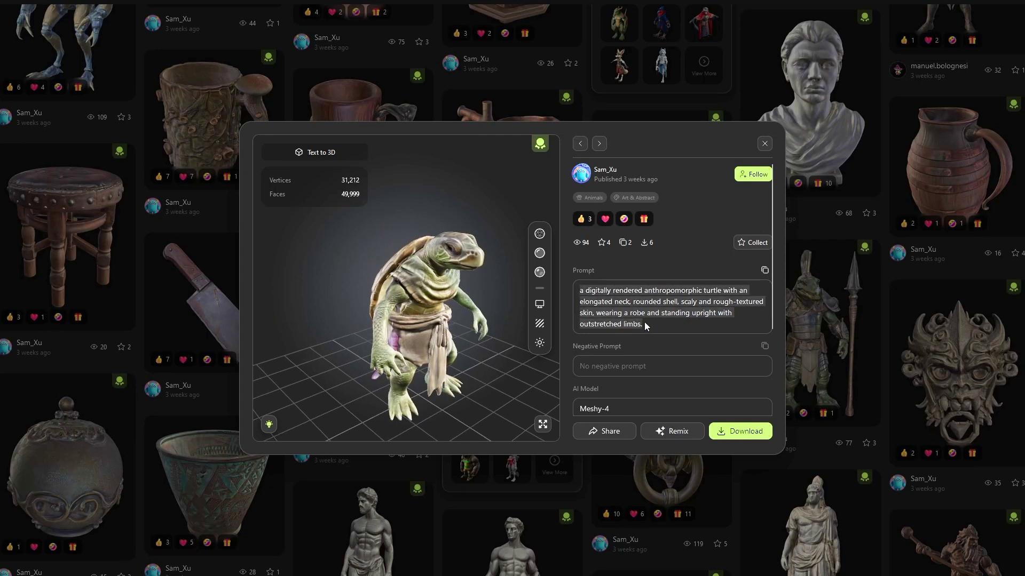
scroll(649, 366, "down", 3)
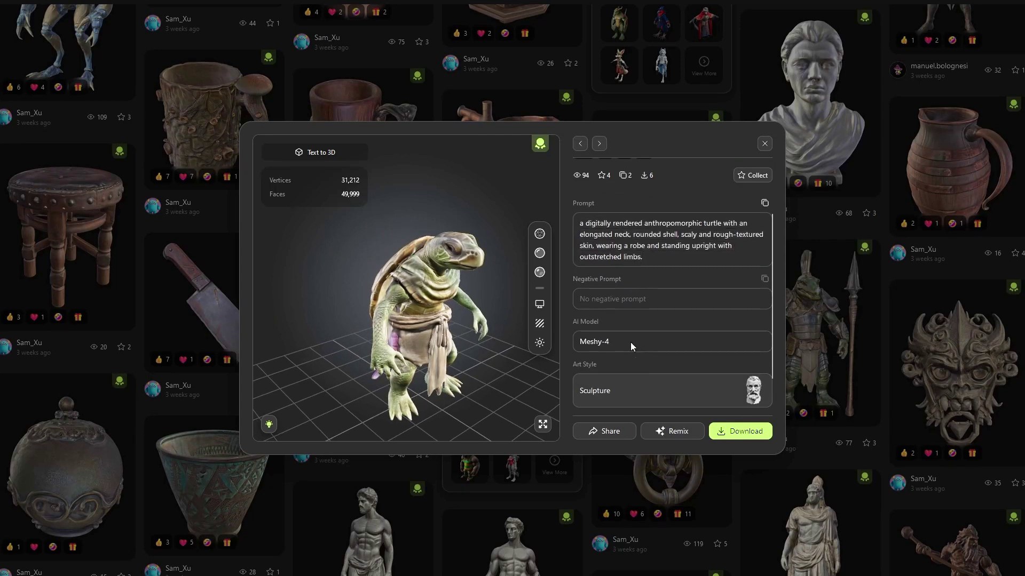
scroll(660, 392, "up", 3)
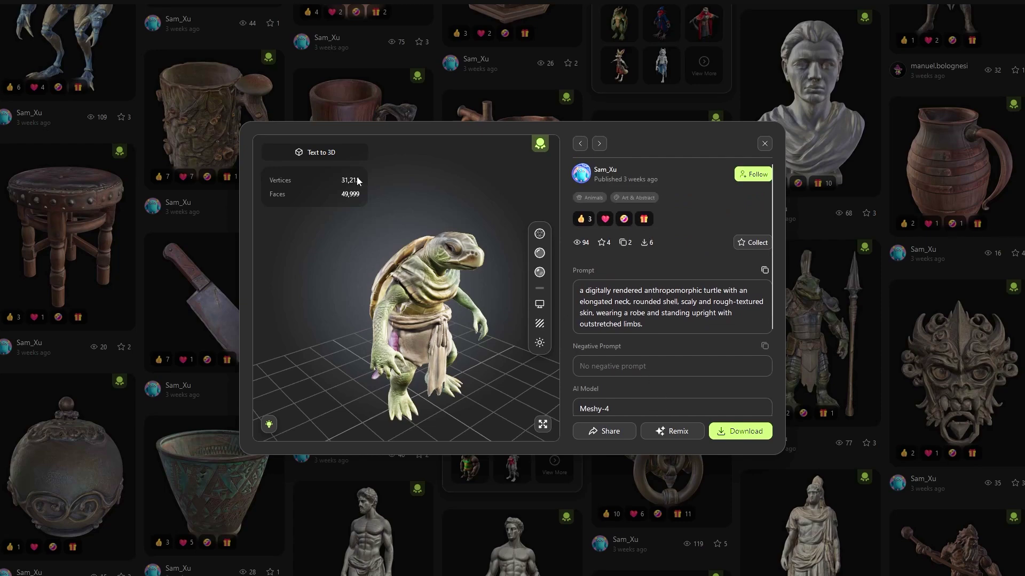
left_click_drag(343, 182, 456, 177)
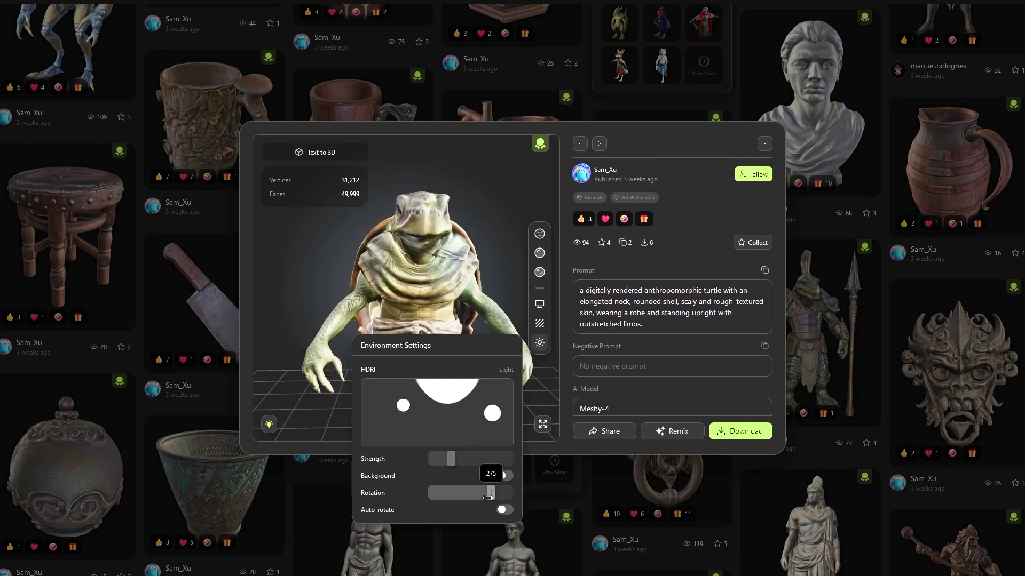
Rotate the turtle's lighting environment, raise its strength, and Remix the turtle prompt
mouse_move(487, 498)
left_mouse_down()
mouse_move(469, 496)
mouse_move(477, 495)
left_mouse_up()
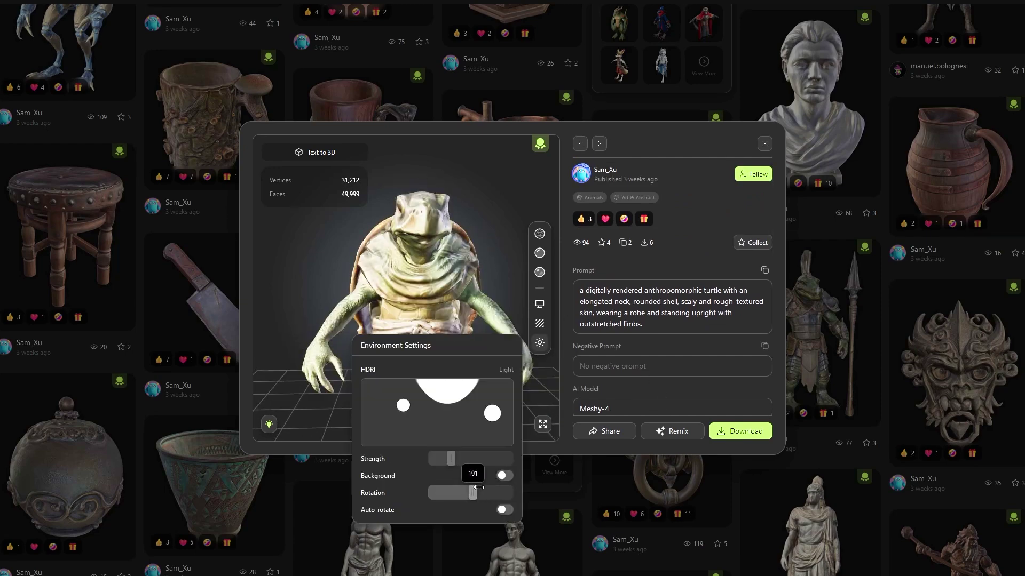
mouse_move(452, 462)
left_mouse_down()
mouse_move(473, 458)
mouse_move(441, 460)
left_mouse_up()
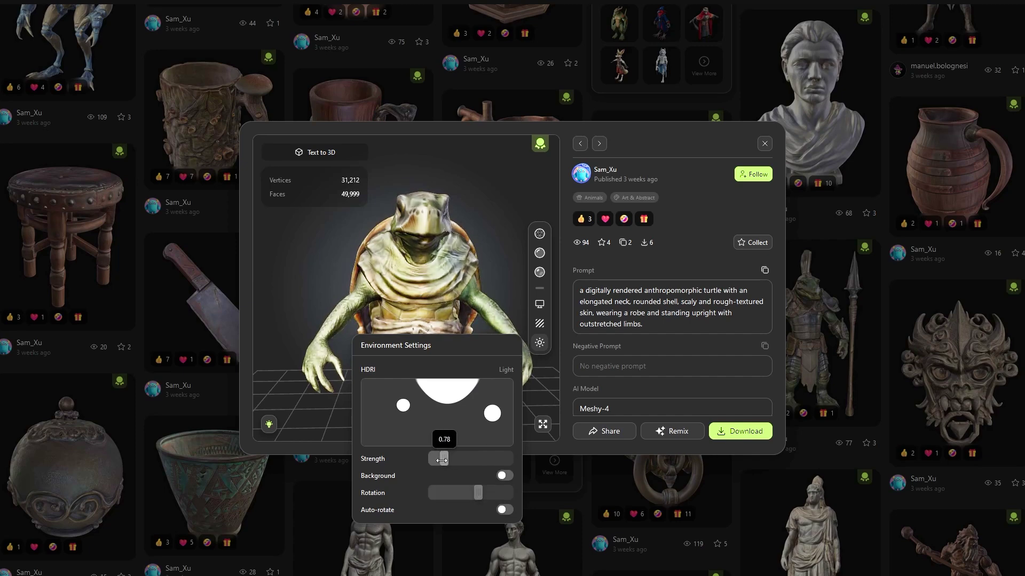
left_click(718, 439)
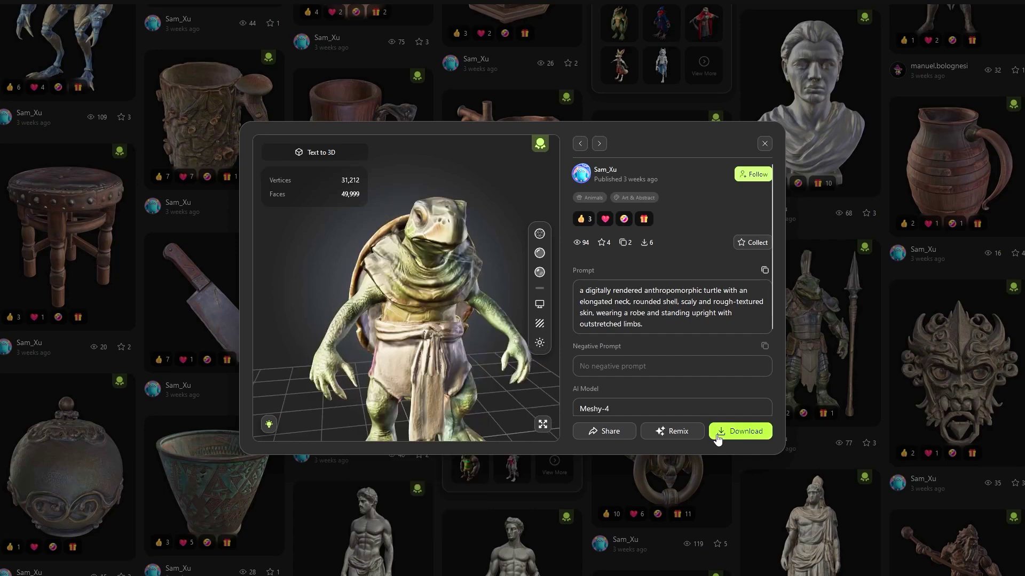
left_click(677, 434)
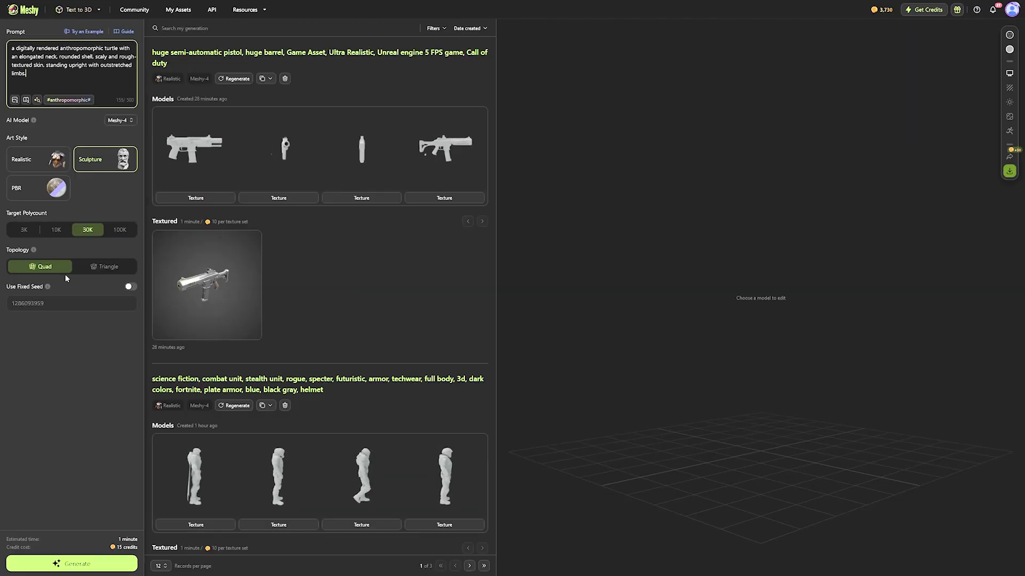
Generate the turtle at 100K polycount, then open Text to Voxel and type a samurai prompt
left_click(120, 231)
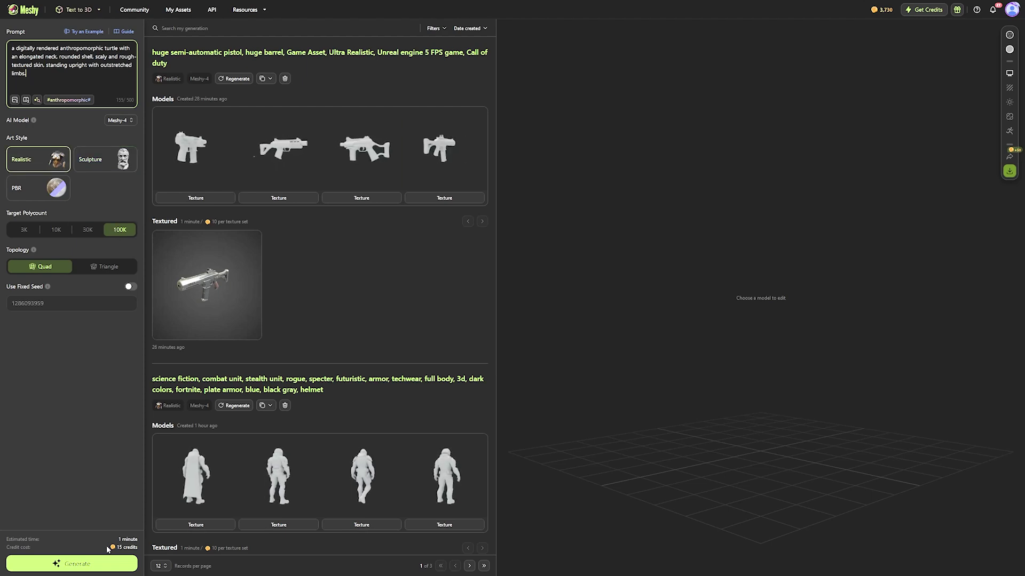
left_click(107, 561)
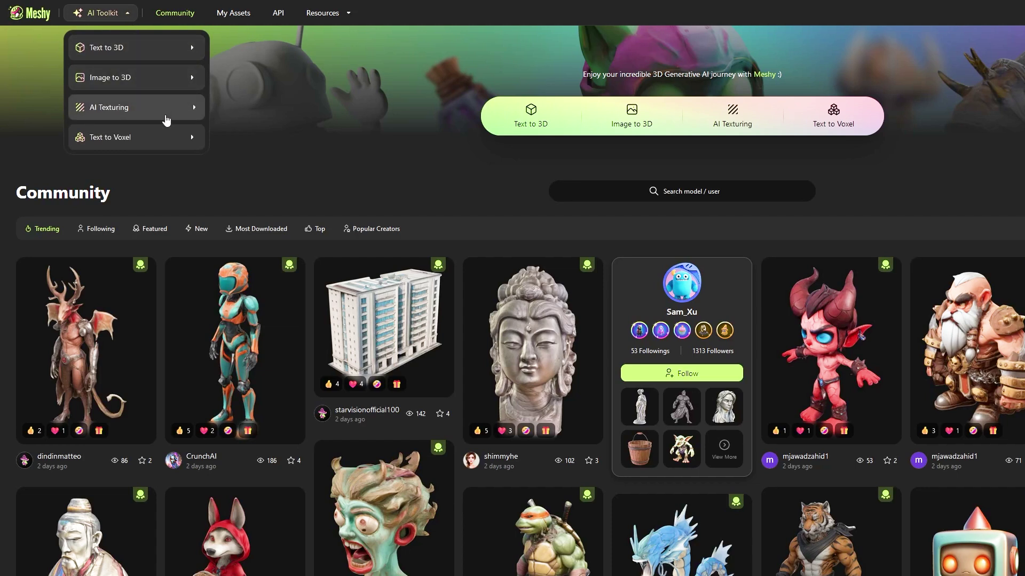
left_click(176, 138)
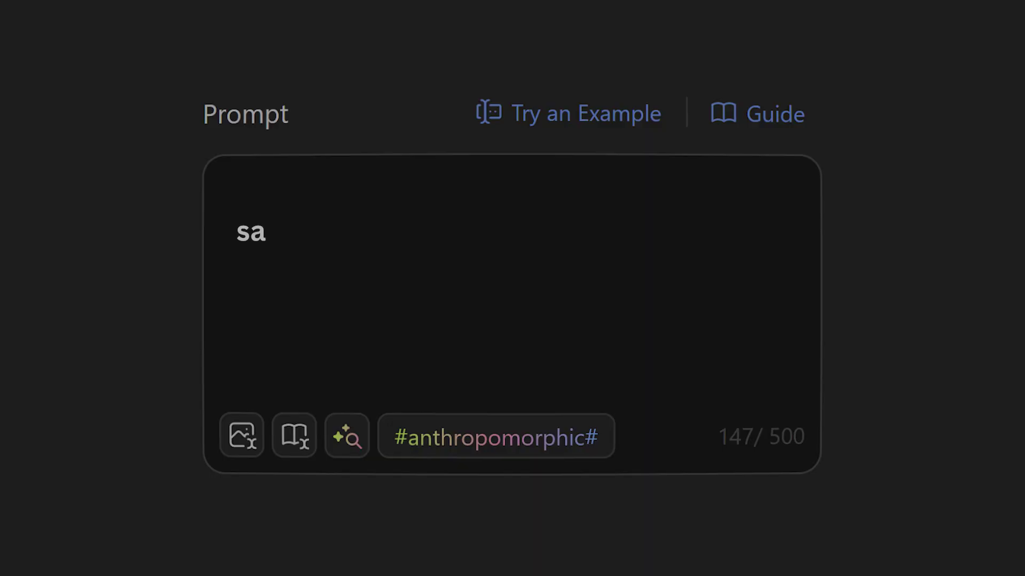
type("murai")
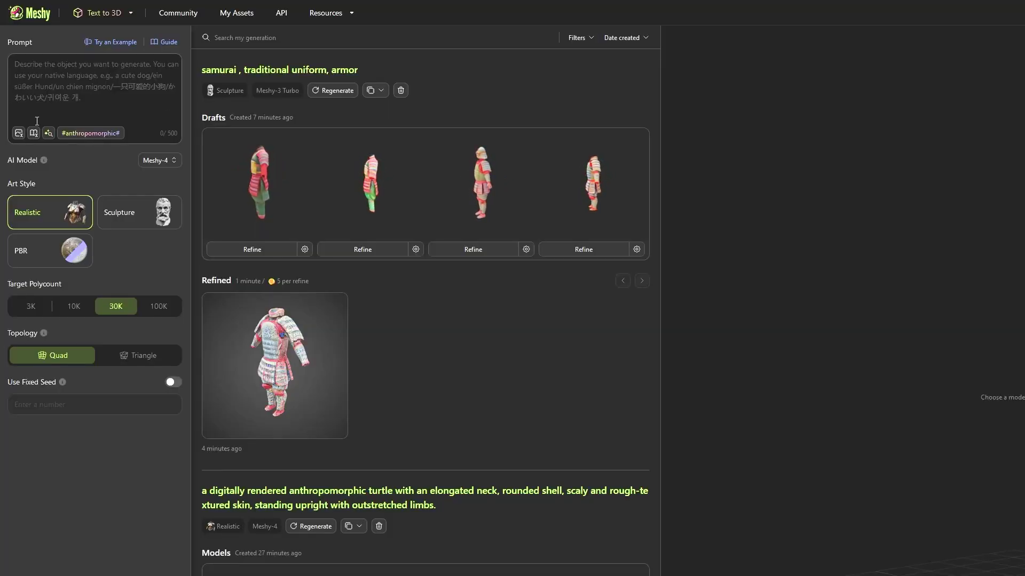
Browse the prompt helper's keyword lists, including the Detail and Material tabs
left_click(48, 134)
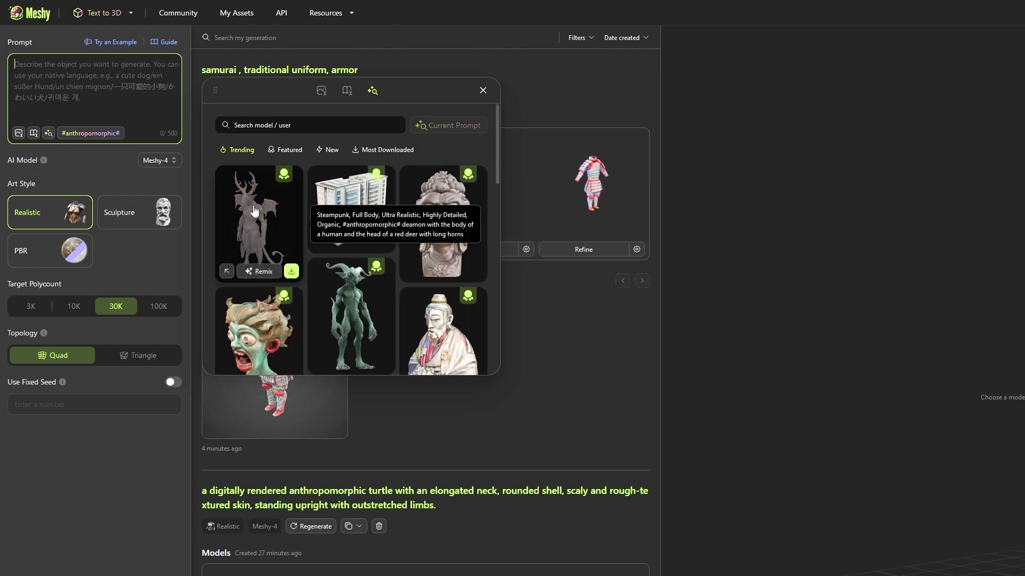
scroll(267, 216, "down", 3)
scroll(363, 253, "up", 2)
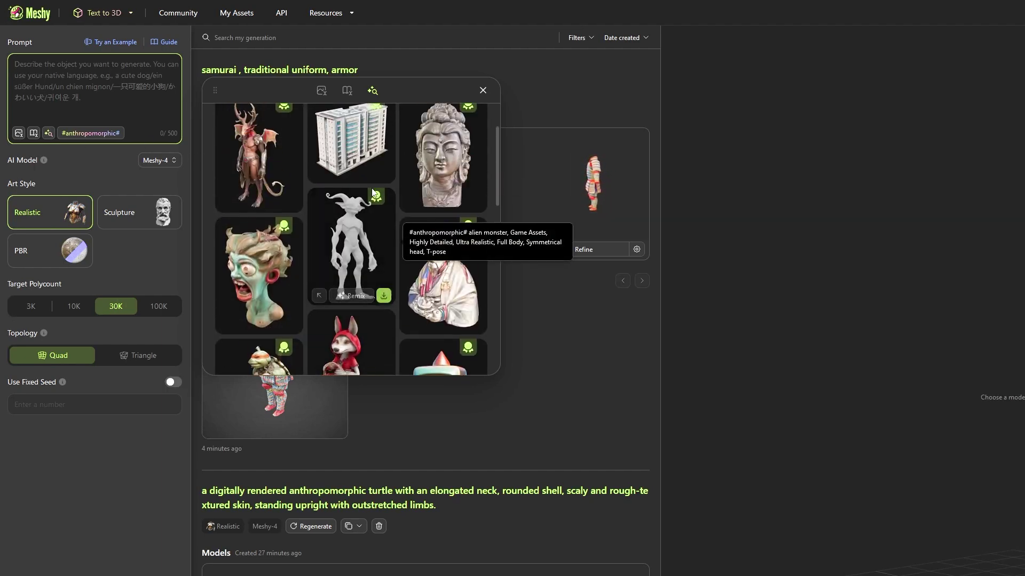
scroll(428, 257, "down", 3)
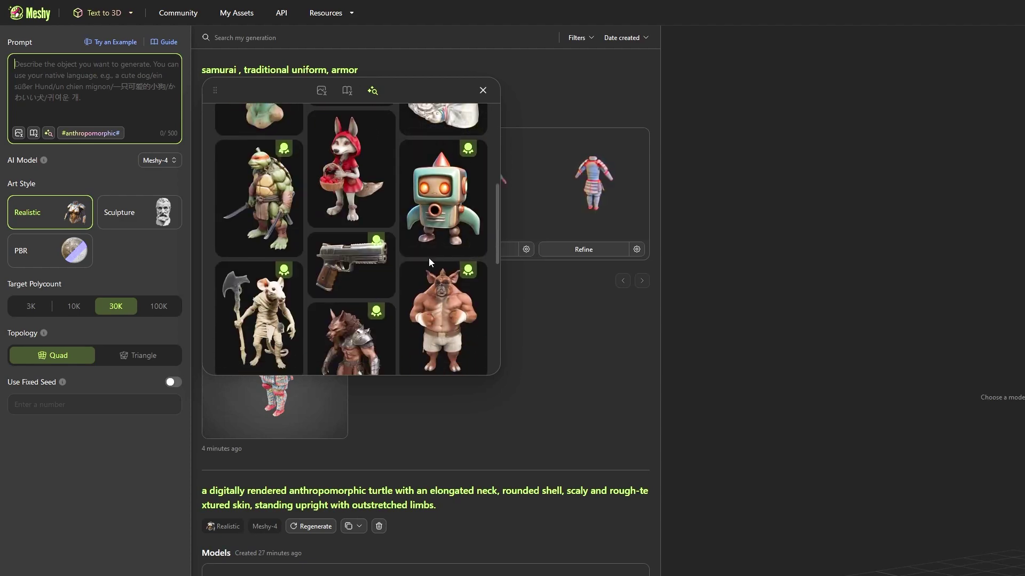
scroll(428, 257, "down", 2)
scroll(430, 262, "up", 5)
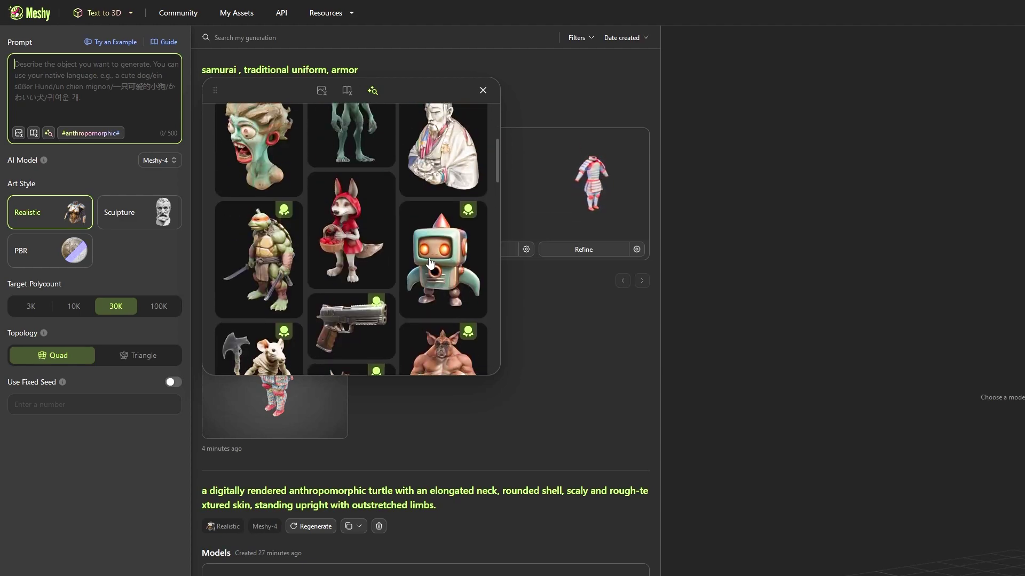
scroll(430, 262, "up", 1)
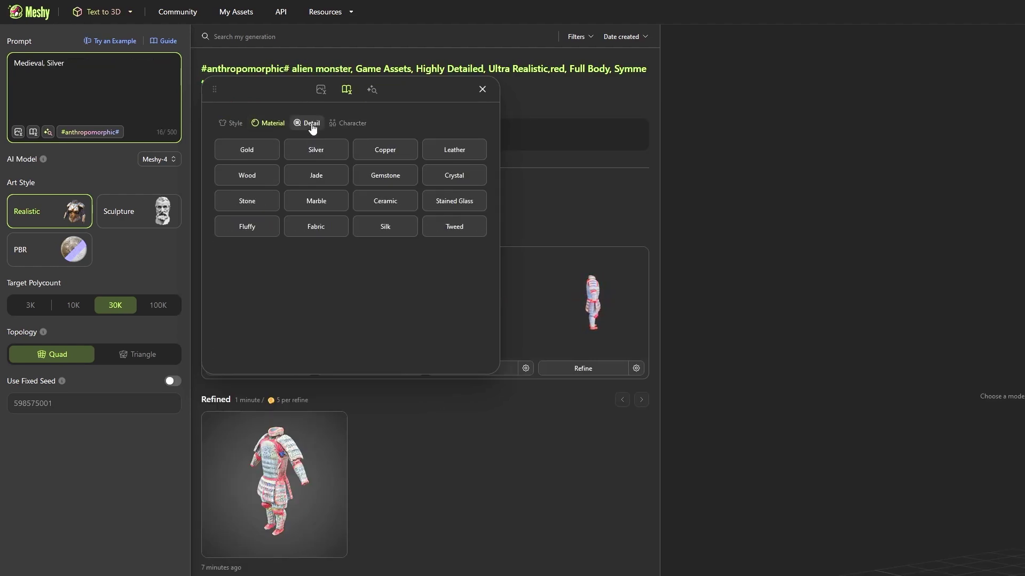
left_click(311, 126)
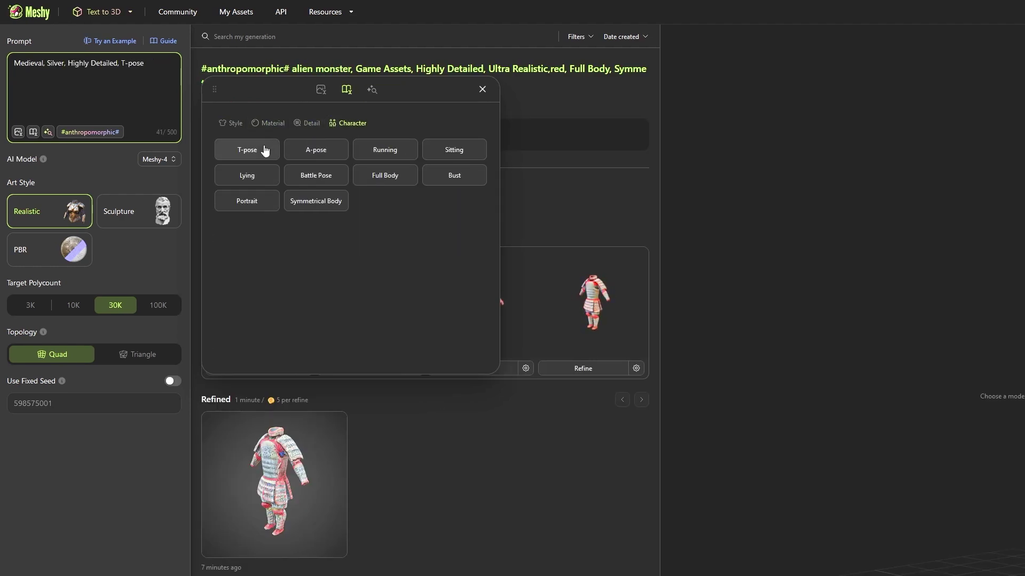
left_click(270, 133)
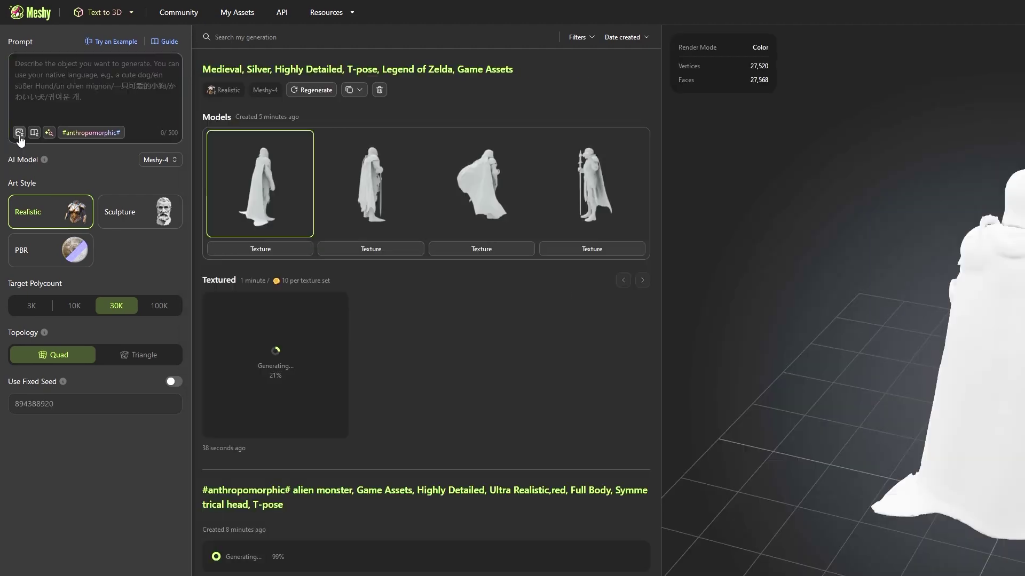
Upload the armored figure reference image and generate a text prompt from it
left_click(19, 134)
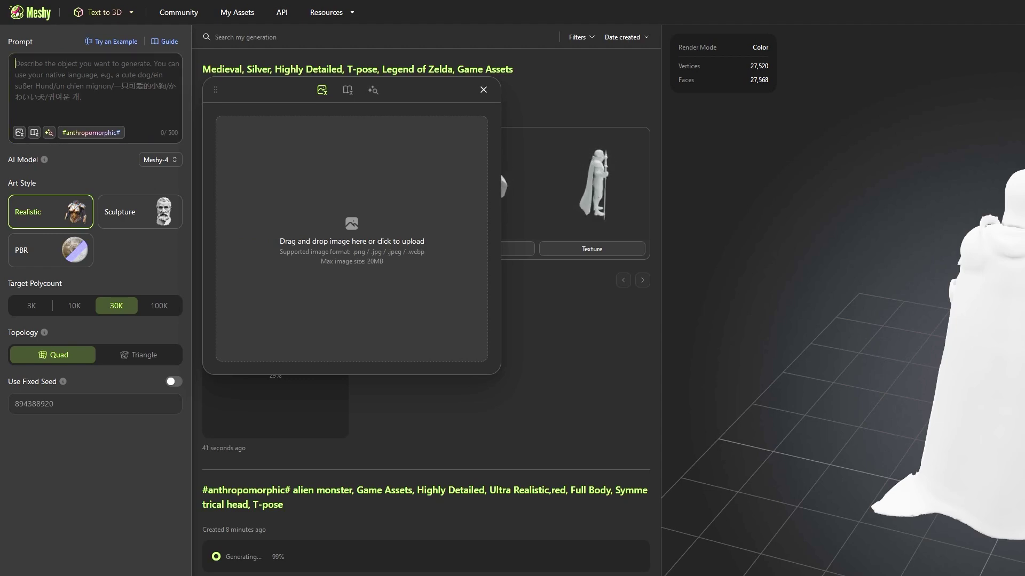
left_click_drag(200, 288, 302, 274)
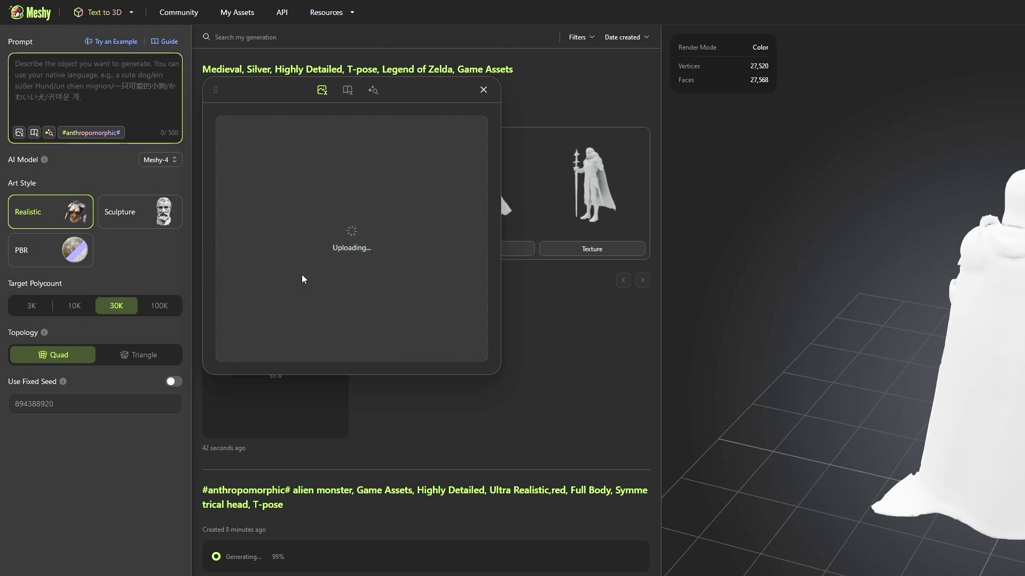
left_click(402, 352)
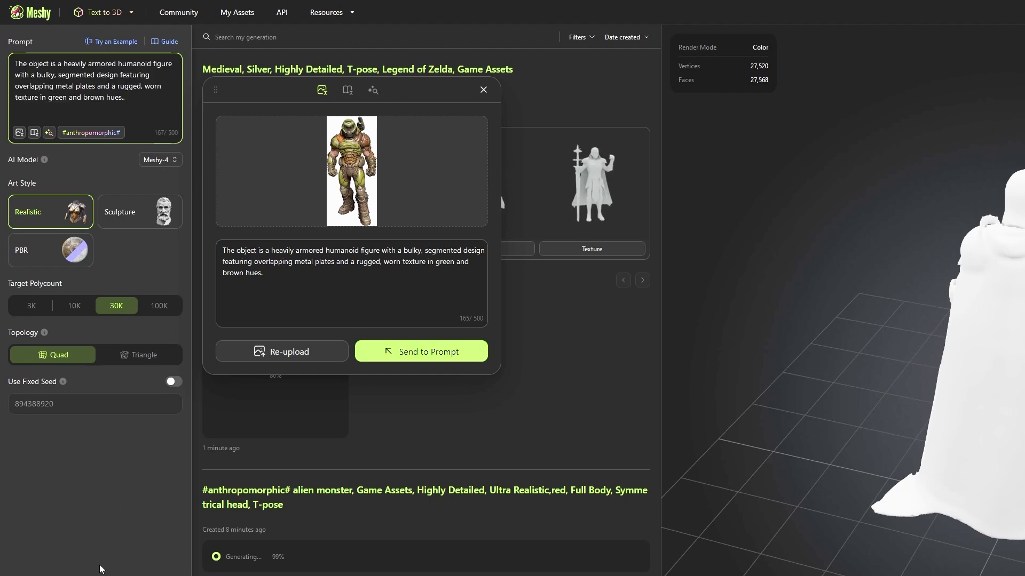
left_click(160, 160)
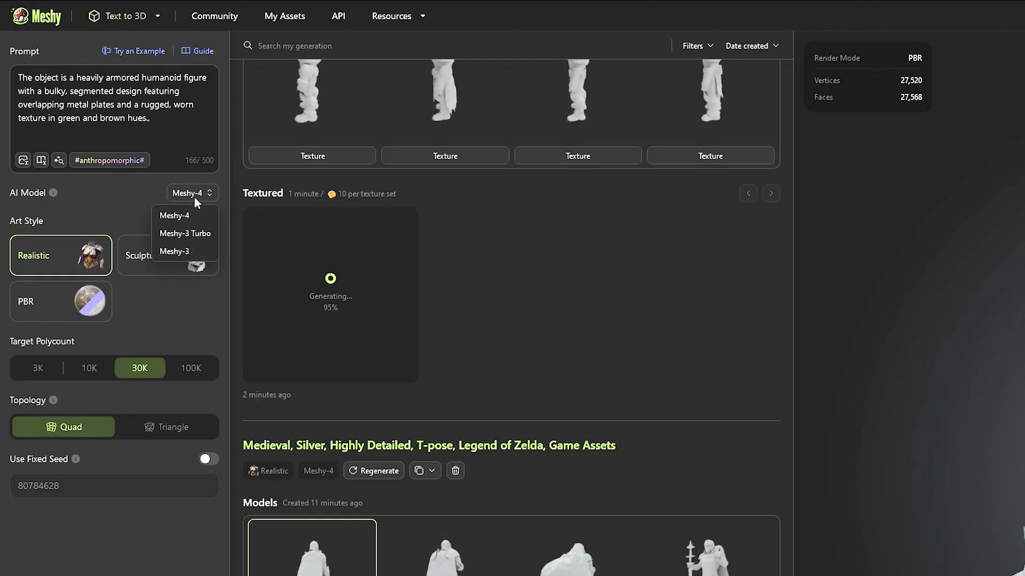
Try Meshy-3 Turbo, settle back on Meshy-4, and orbit the textured armored figure
left_click(198, 234)
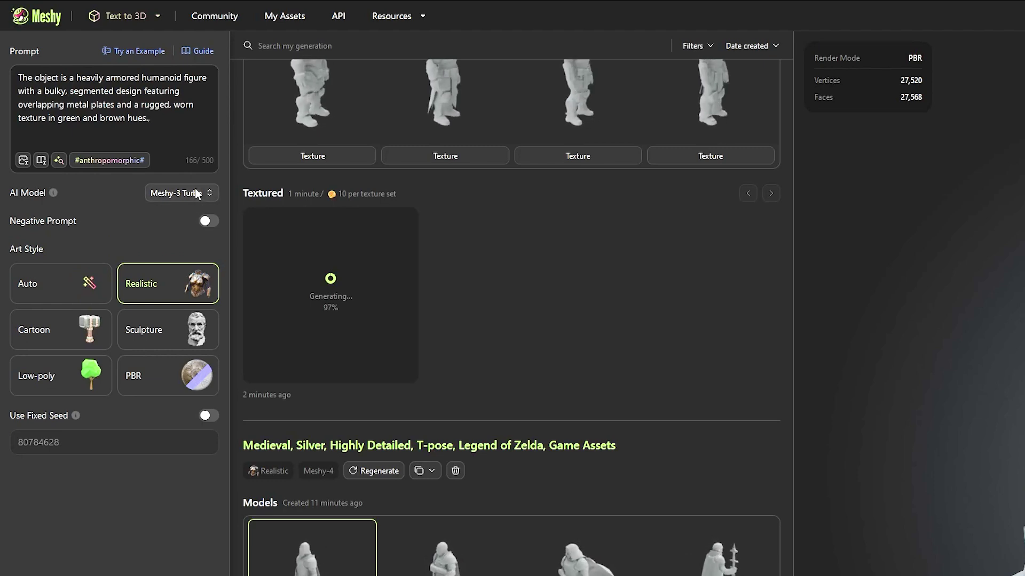
left_click(197, 193)
left_click(198, 214)
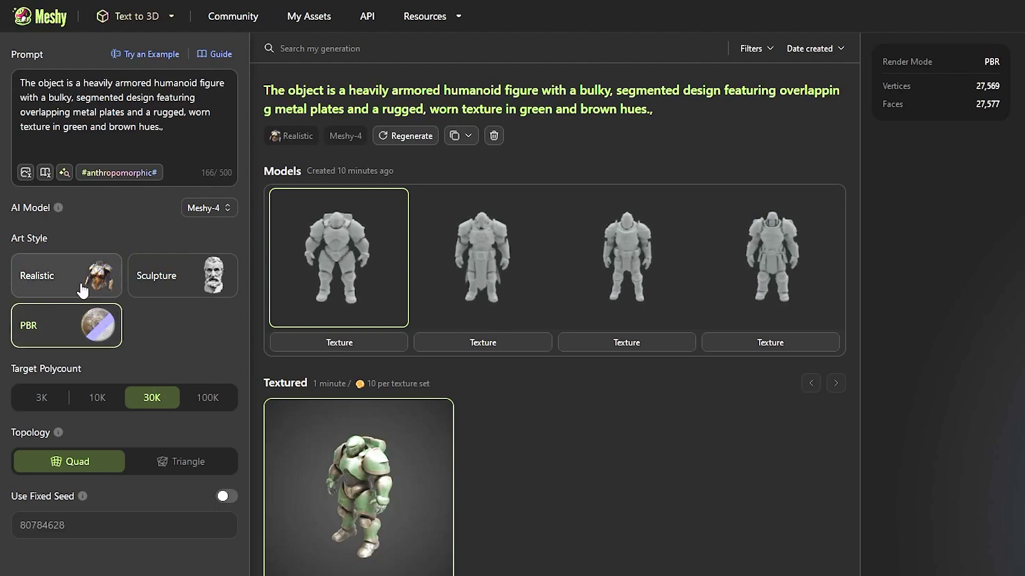
left_click(209, 208)
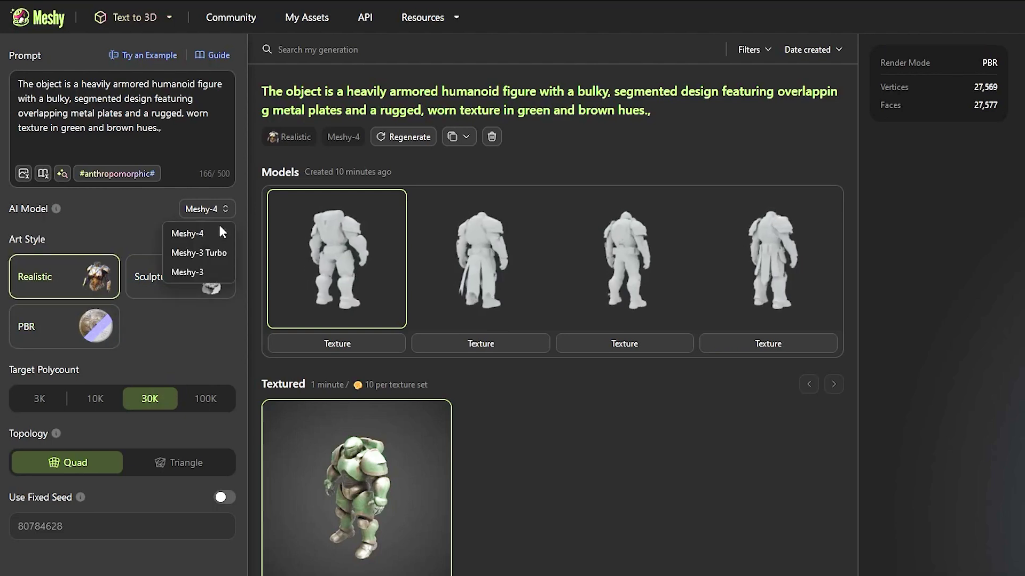
left_click(205, 264)
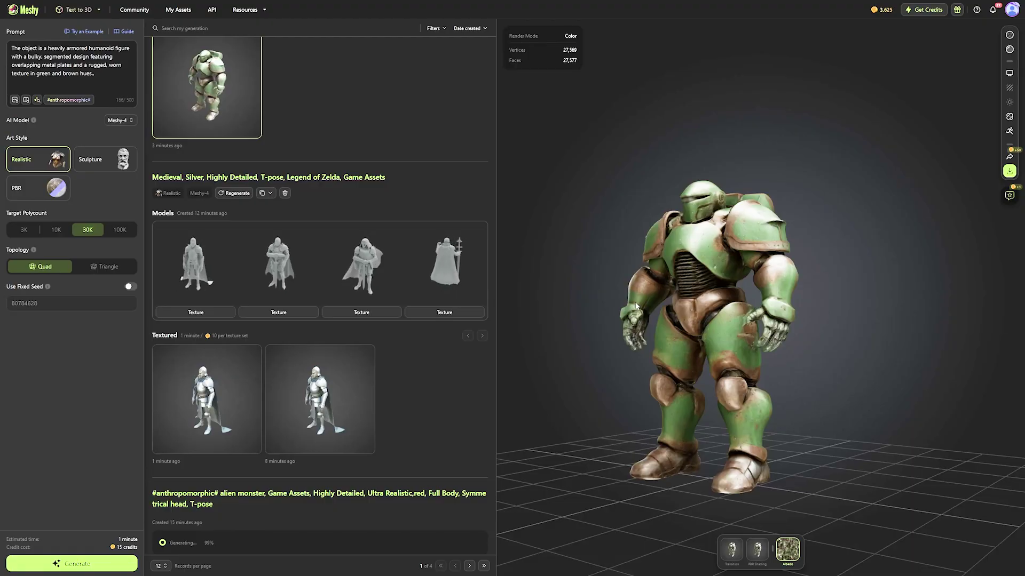
left_click_drag(636, 305, 681, 330)
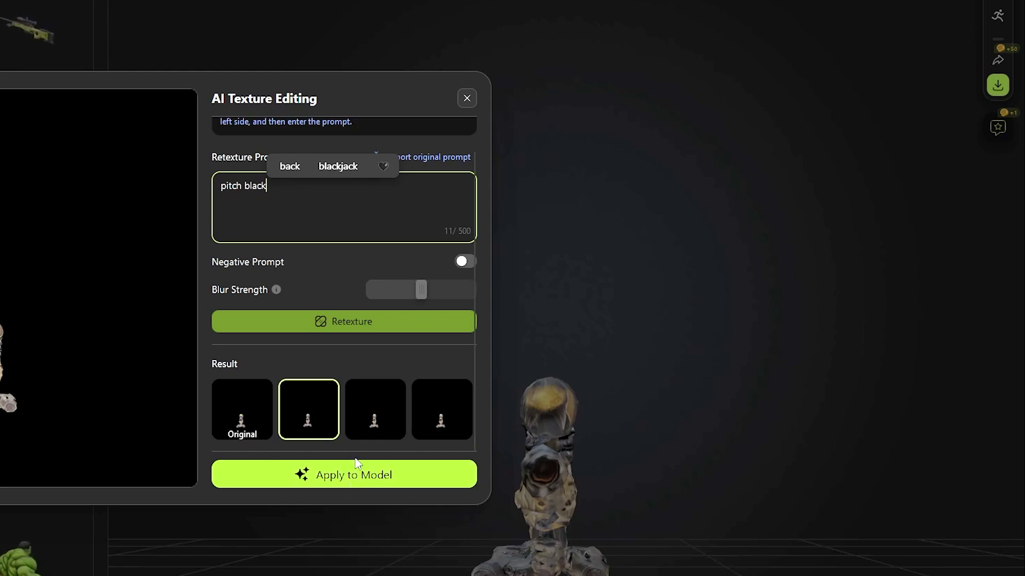
Apply the texture edit to the rifle model and view it from a higher angle
left_click(357, 465)
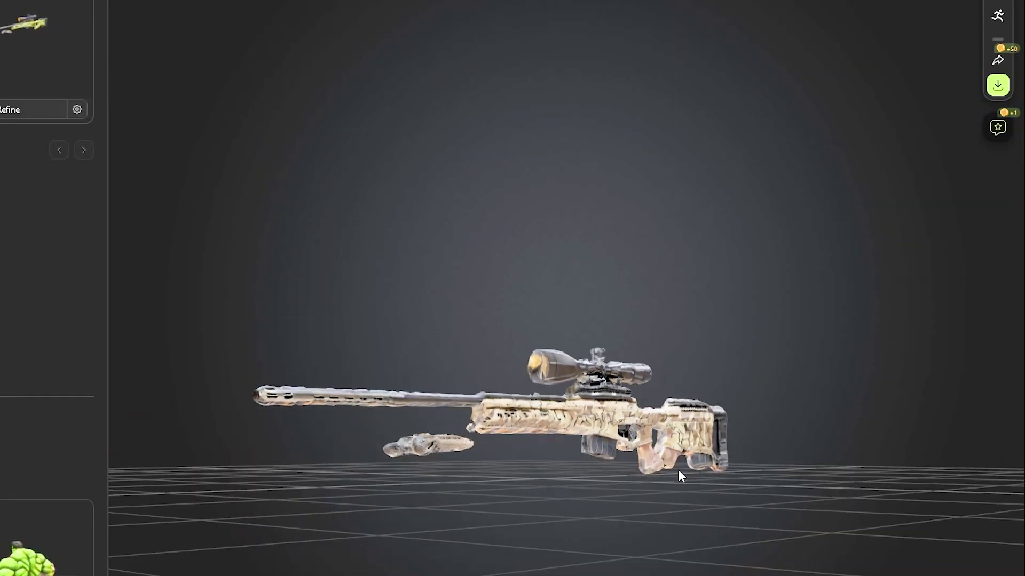
left_click_drag(678, 472, 706, 420)
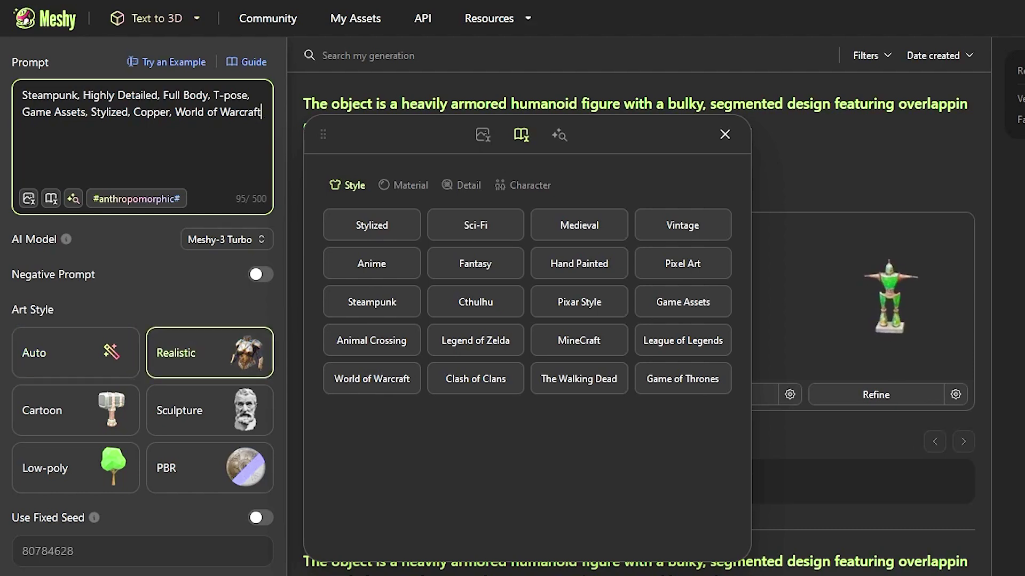
left_click(240, 542)
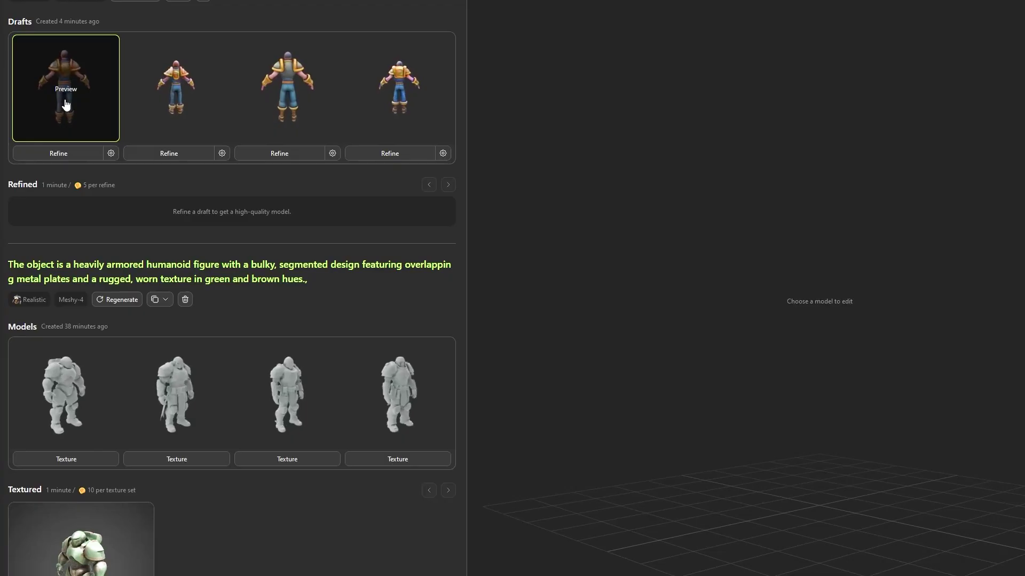
Preview all four steampunk drafts, refine the first, and orbit the refined character
left_click(66, 104)
left_click(146, 90)
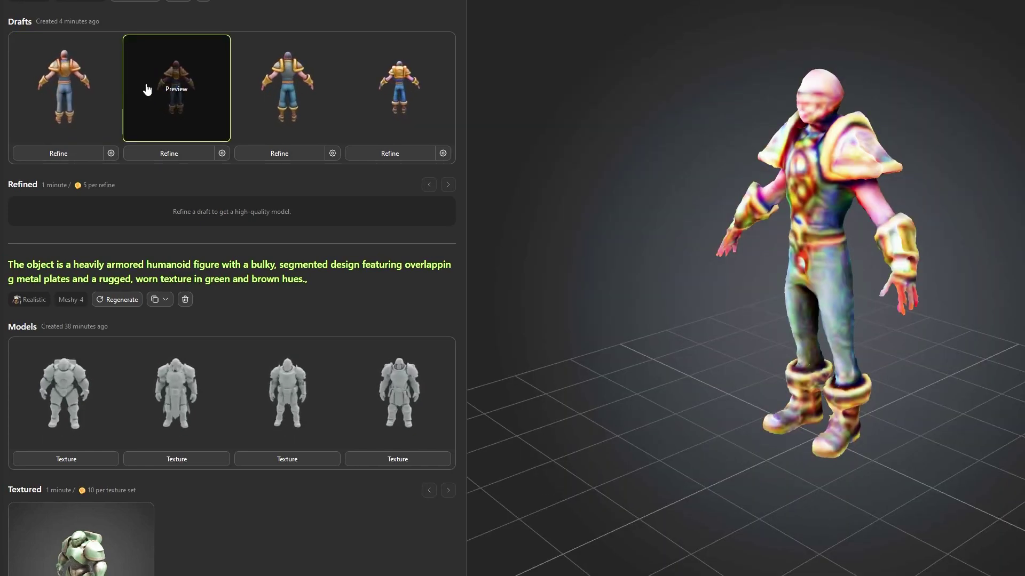
left_click(287, 87)
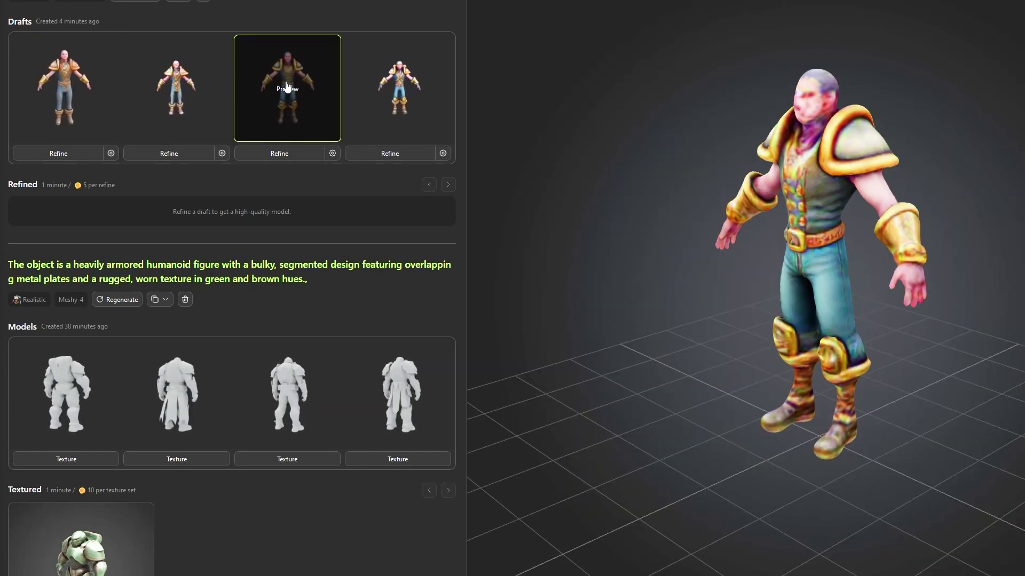
left_click(398, 88)
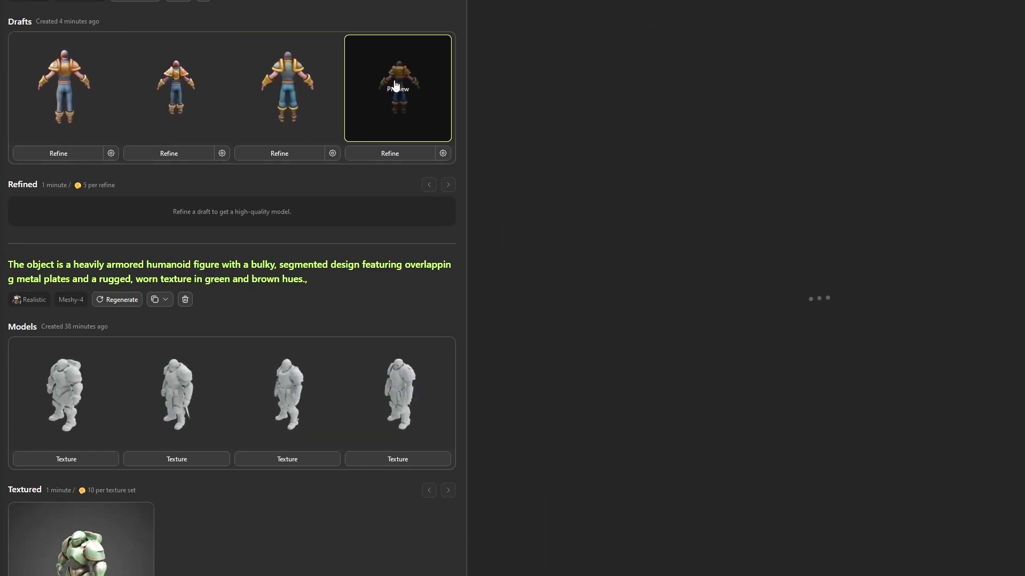
left_click(65, 88)
left_click(66, 154)
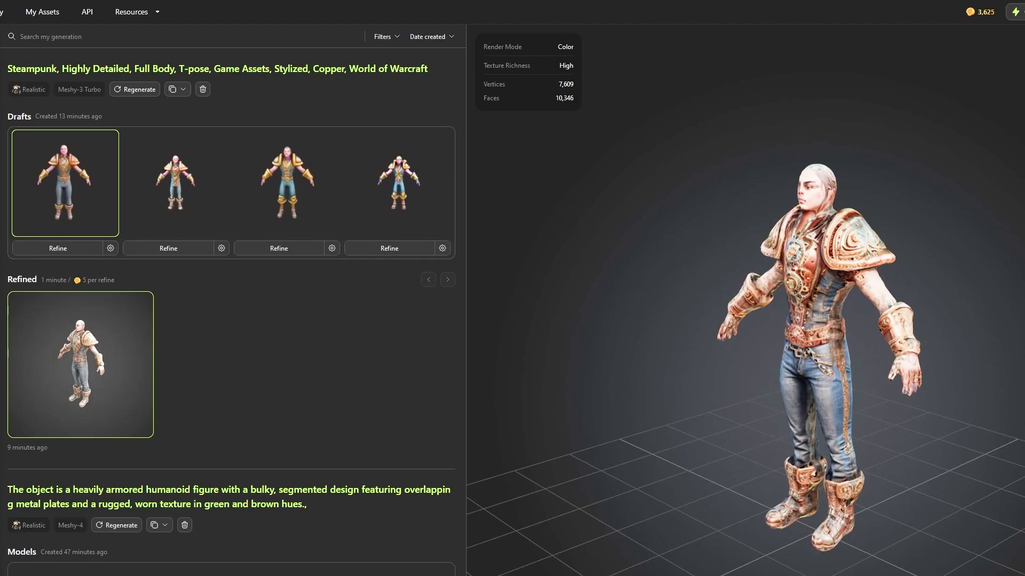
left_click_drag(820, 333, 872, 339)
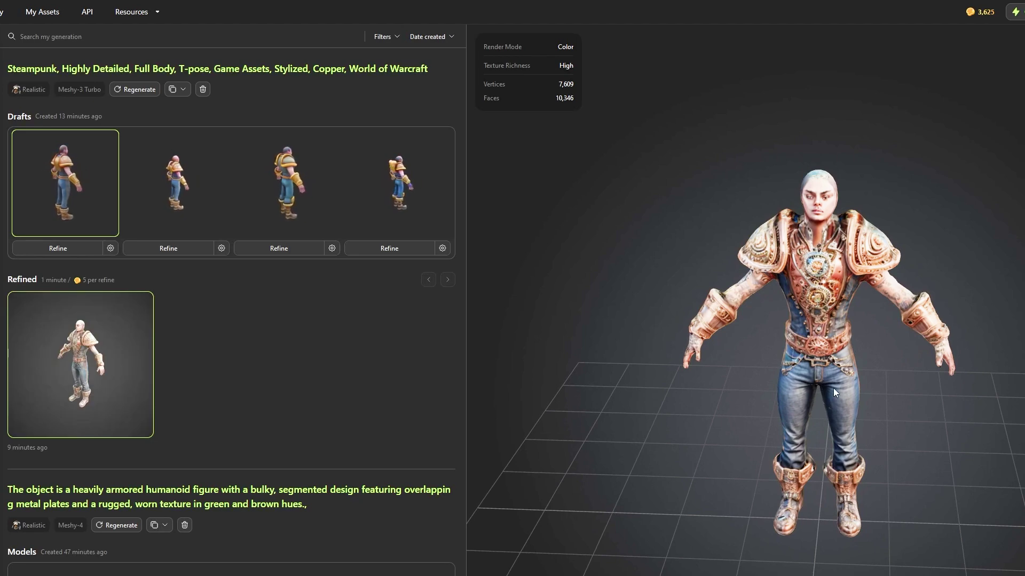
left_click_drag(834, 388, 828, 344)
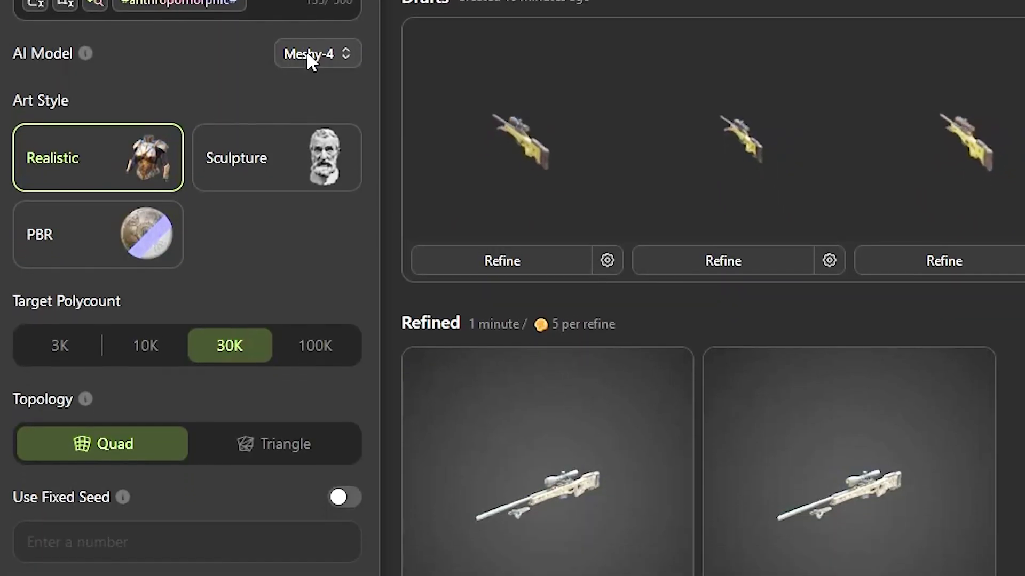
Set the target polycount to 100K and toggle the backpack's wireframe overlay on and off
left_click(315, 349)
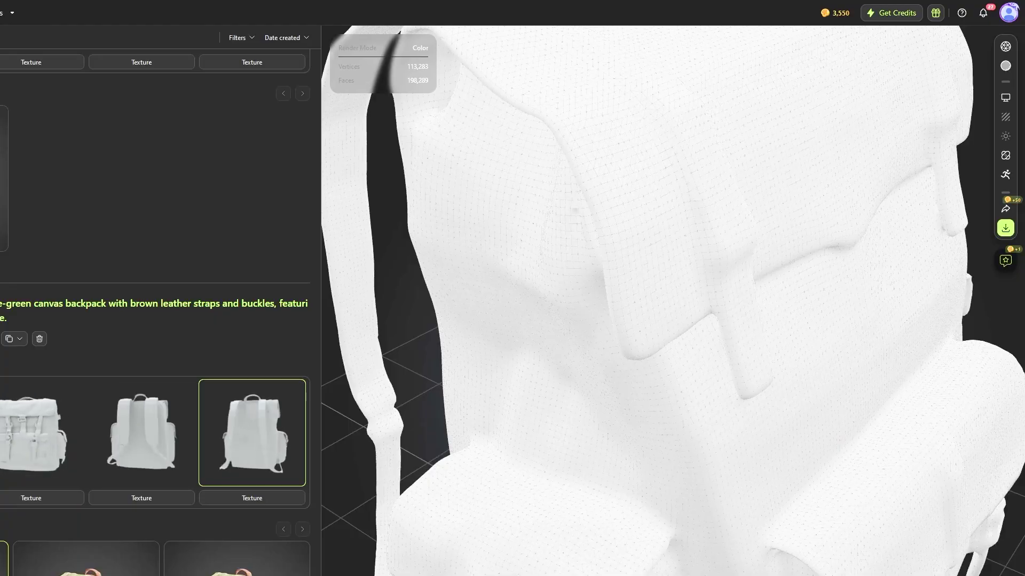
left_click(1006, 67)
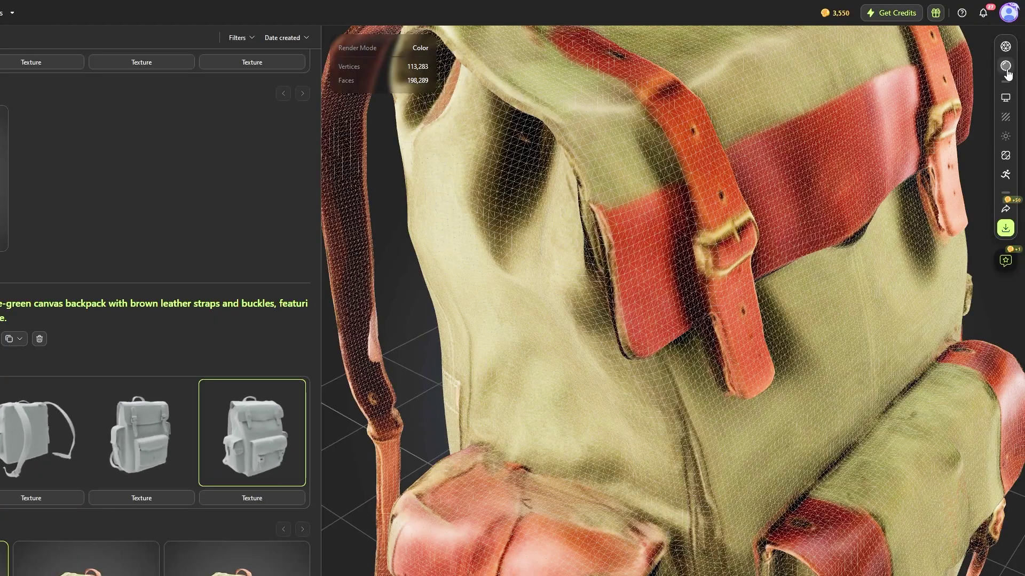
left_click(1007, 51)
left_click(1006, 51)
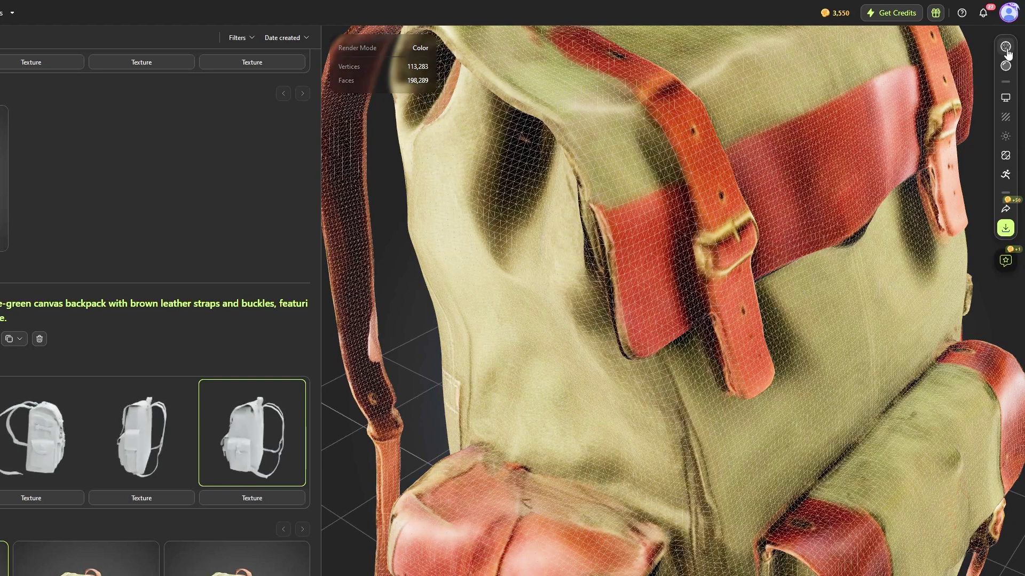
left_click(1006, 52)
Lower the backpack's texture roughness to 0.5 in Texture Settings
scroll(869, 229, "down", 5)
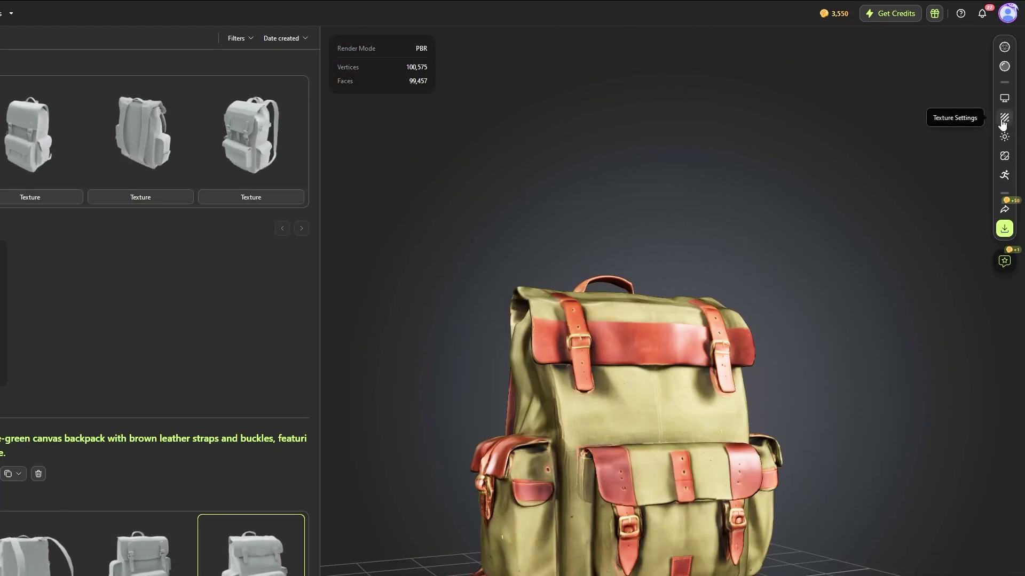
left_click(1004, 120)
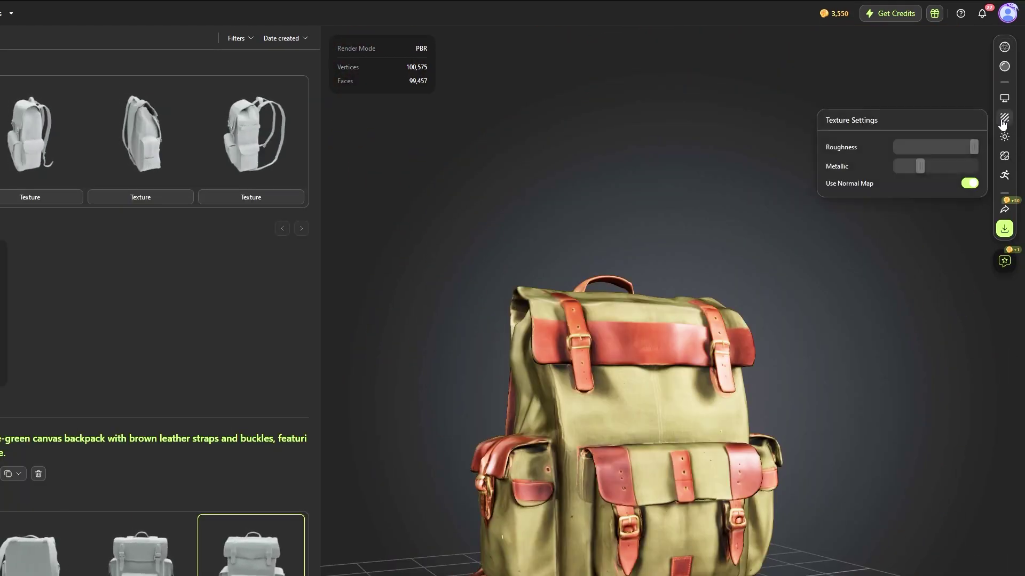
left_click_drag(973, 148, 902, 165)
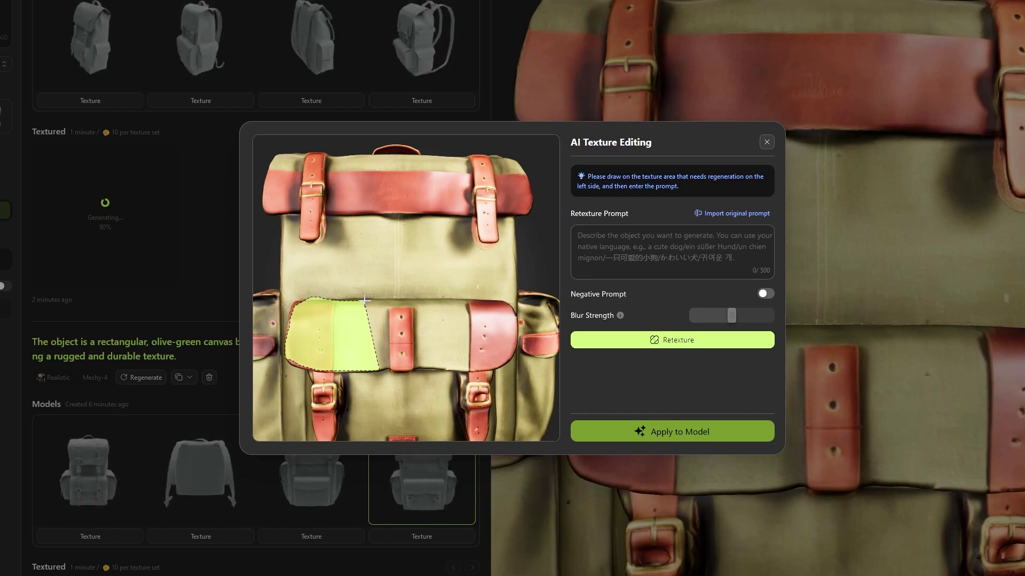
Paint over the backpack's front pocket flap to mark a patch for healing
mouse_move(365, 300)
left_mouse_down()
mouse_move(504, 303)
mouse_move(518, 337)
mouse_move(511, 361)
left_mouse_up()
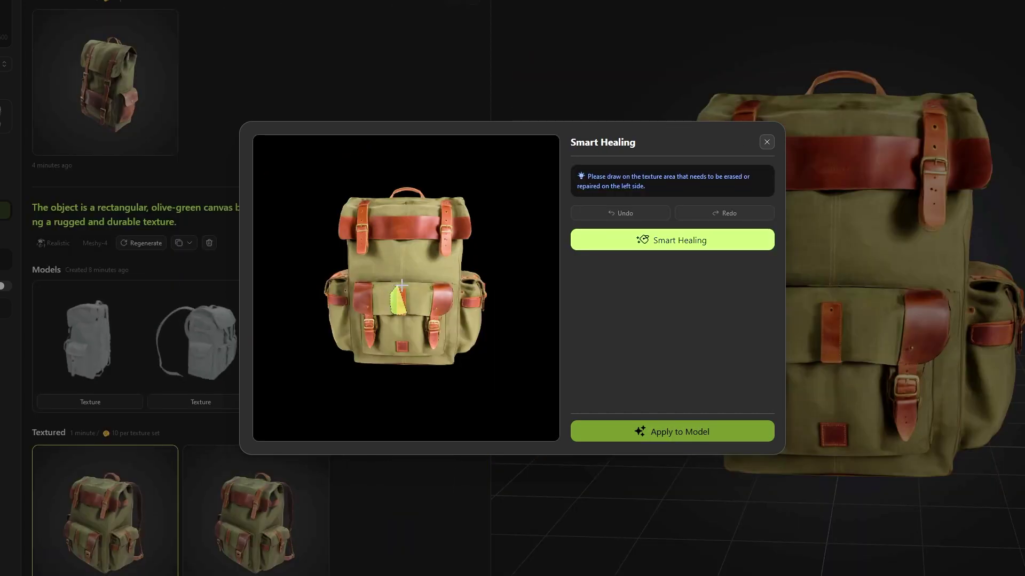
left_click_drag(402, 286, 406, 310)
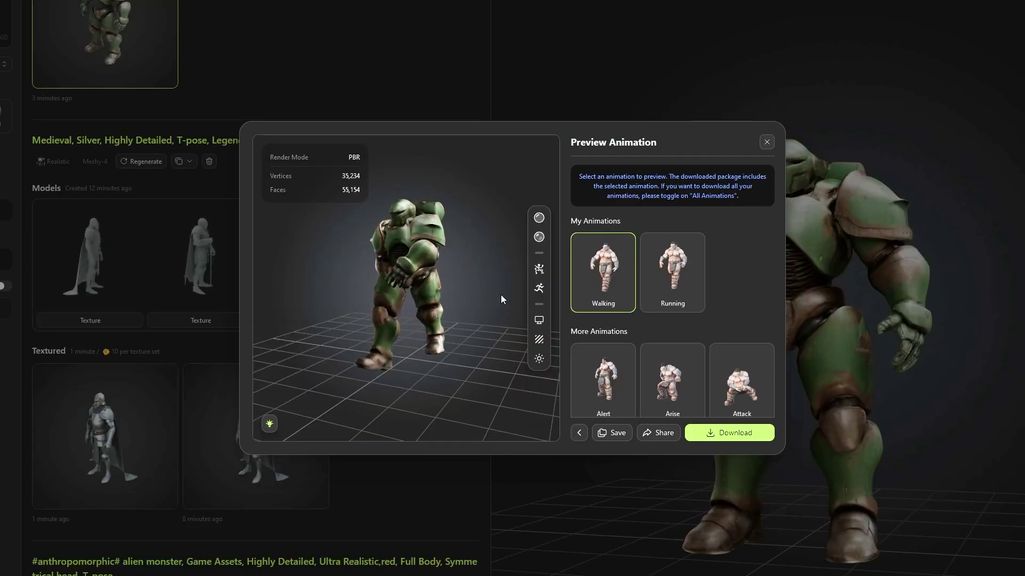
left_click_drag(405, 301, 451, 299)
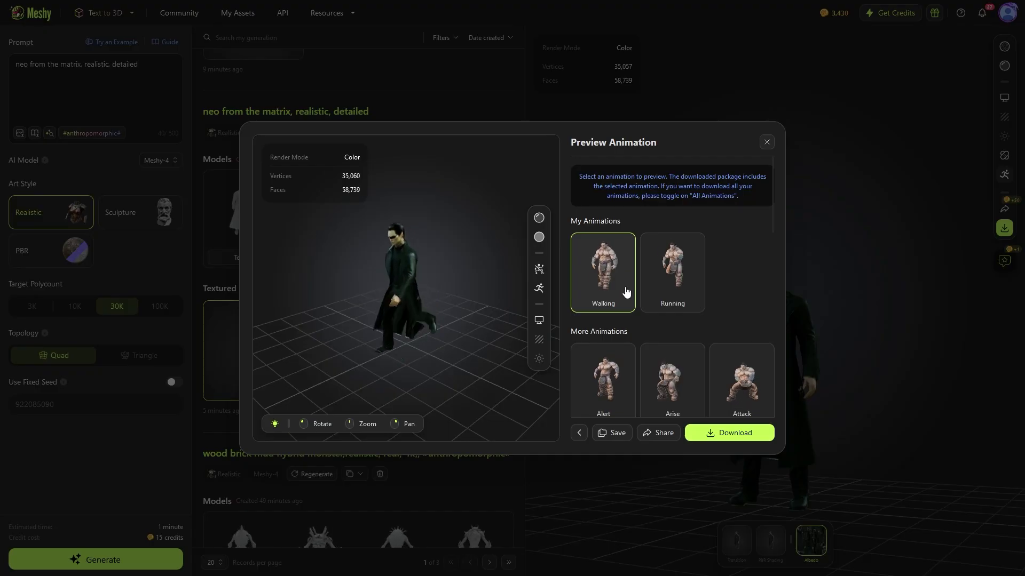
Orbit the animation preview and play the Idle 1 animation on Neo
left_click_drag(480, 289, 469, 283)
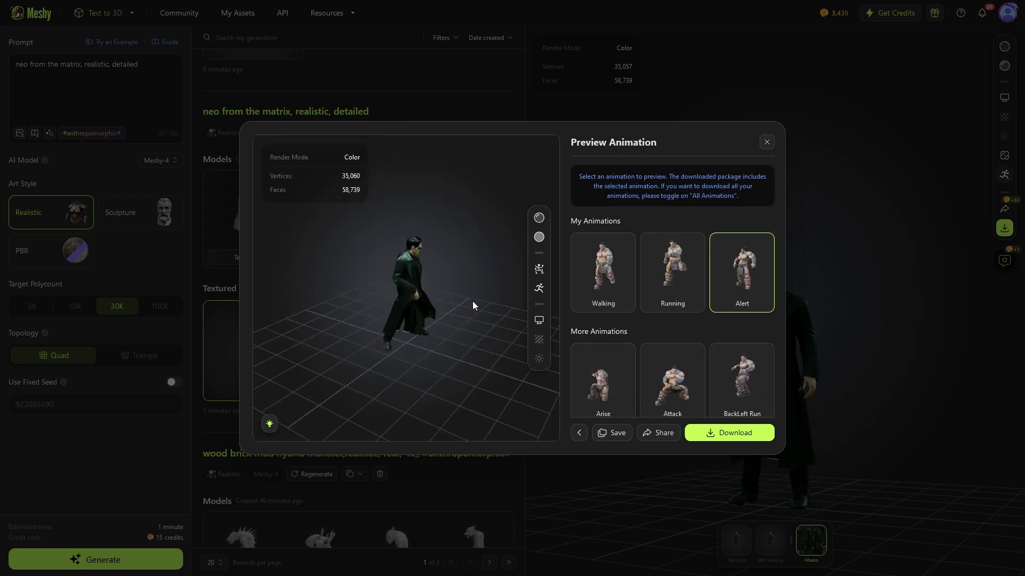
scroll(619, 381, "down", 4)
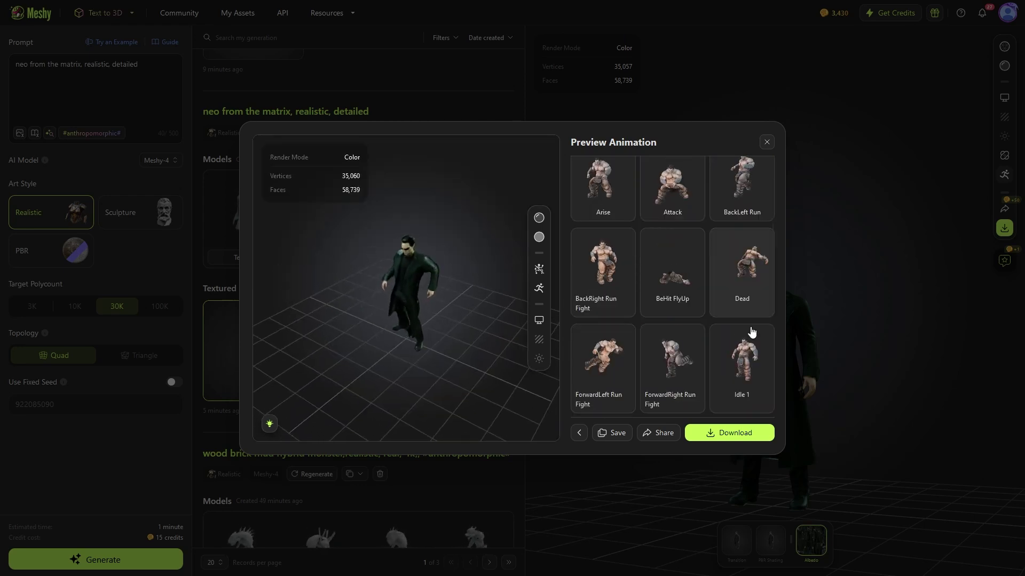
left_click(747, 364)
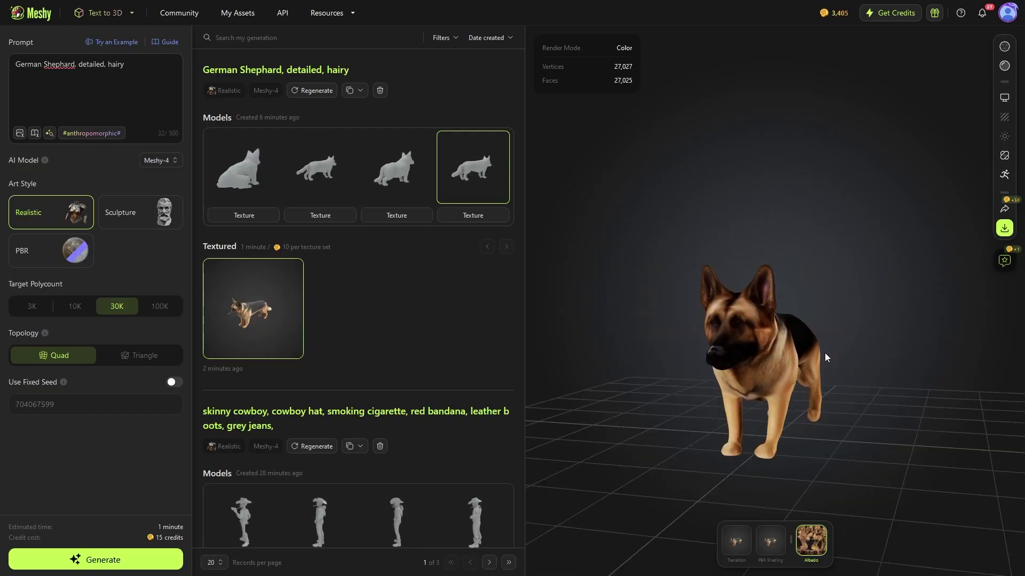
Rig the German Shepherd as a Quadruped Dog, view its Walking preview, then start rigging the werewolf
left_click(1004, 174)
left_click(665, 376)
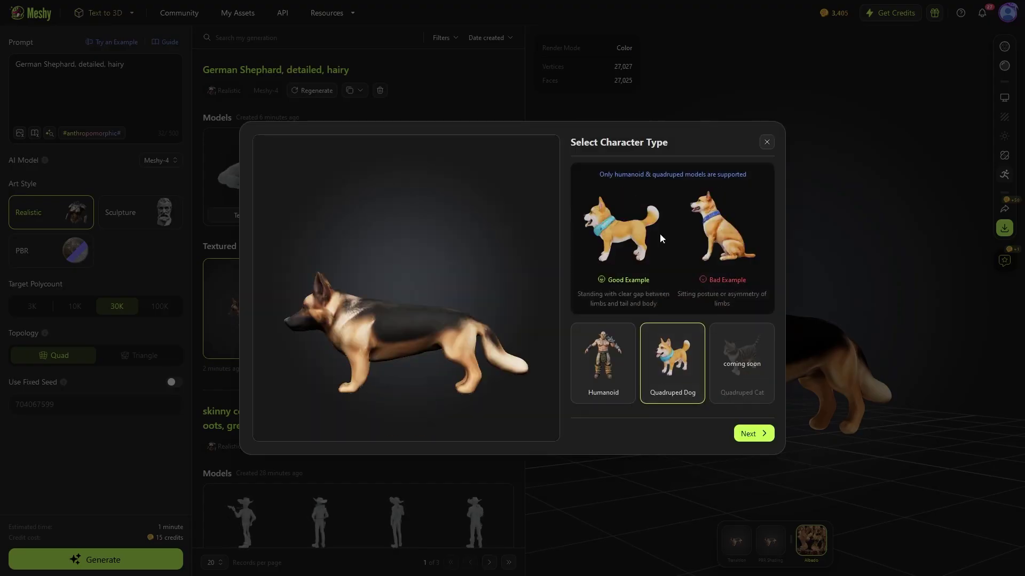
left_click(752, 434)
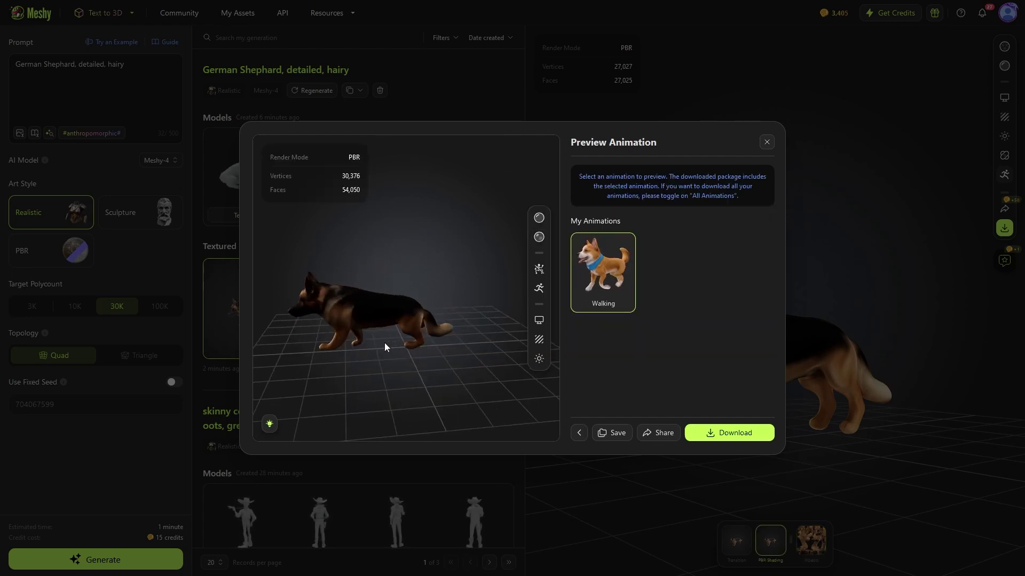
left_click_drag(466, 346, 369, 367)
scroll(479, 373, "down", 3)
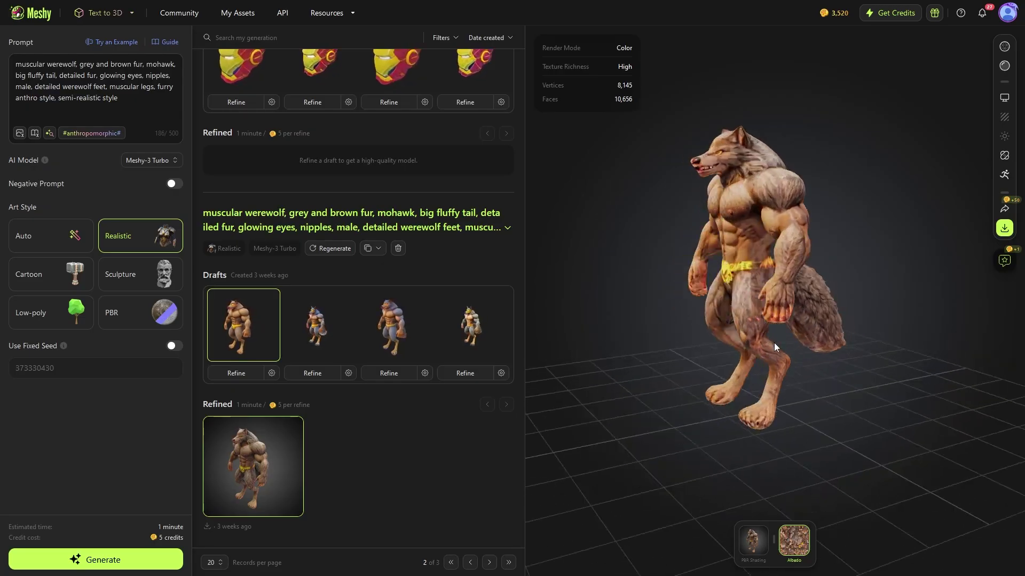
mouse_move(774, 343)
left_mouse_down()
mouse_move(930, 336)
mouse_move(890, 351)
mouse_move(778, 350)
left_mouse_up()
left_click(1004, 175)
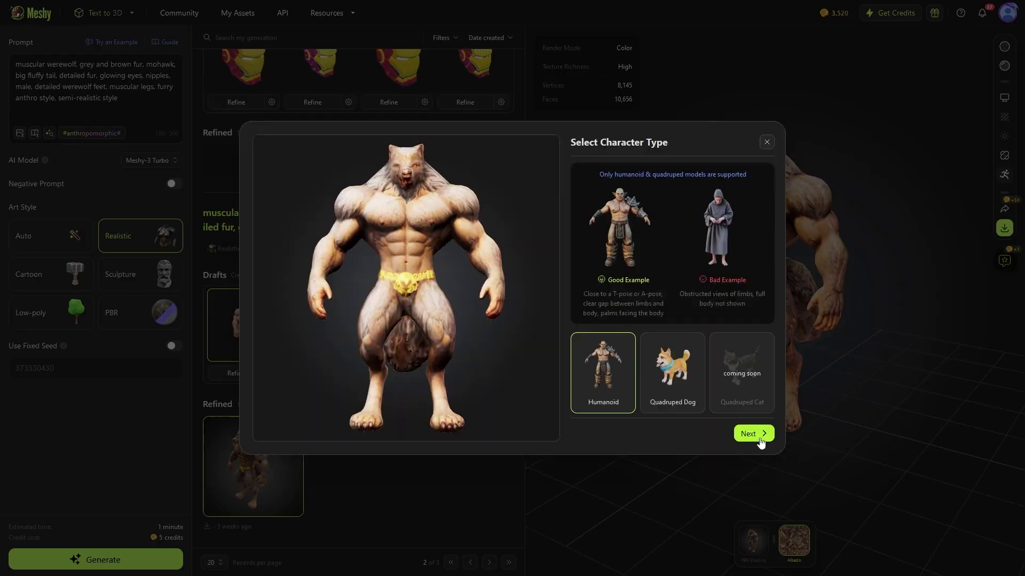
Rig the werewolf as Humanoid with height 1.7 m, keeping X rotation at 0
left_click(749, 435)
mouse_move(646, 344)
left_mouse_down()
mouse_move(632, 346)
mouse_move(648, 351)
left_mouse_up()
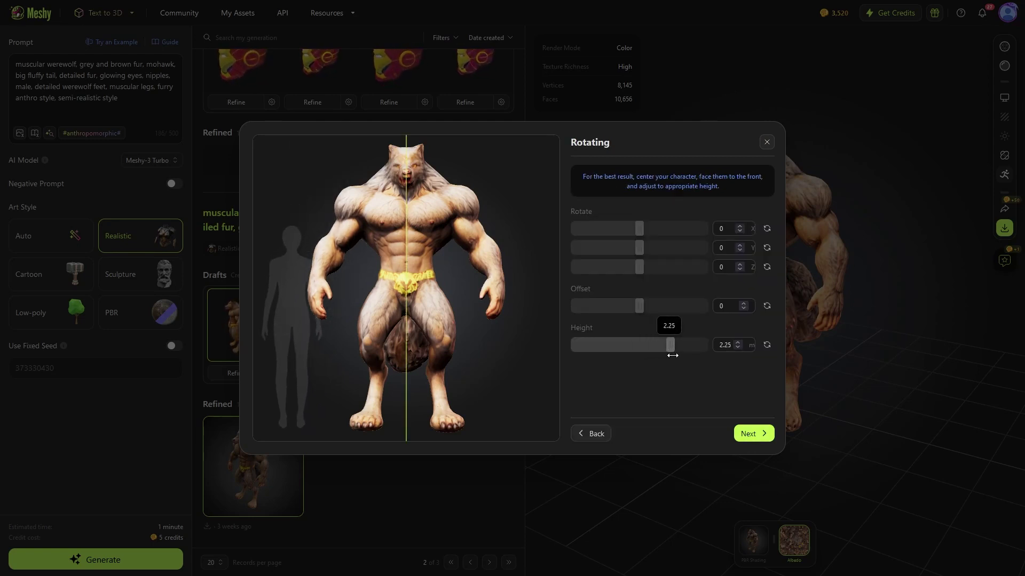
left_click_drag(673, 356, 646, 345)
mouse_move(639, 228)
left_mouse_down()
mouse_move(657, 229)
mouse_move(641, 229)
left_mouse_up()
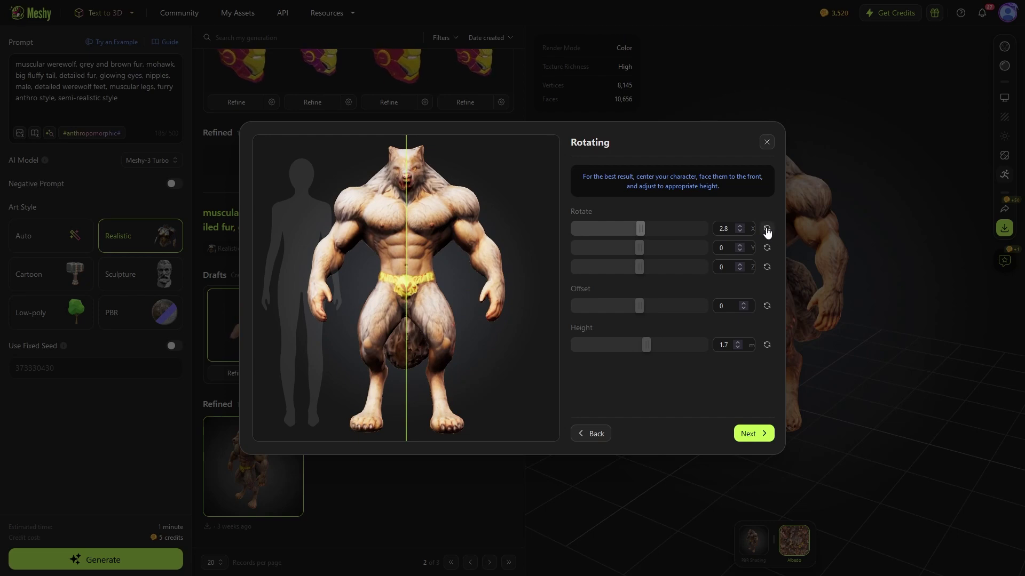
left_click(766, 230)
left_click_drag(651, 314, 639, 316)
left_click(933, 335)
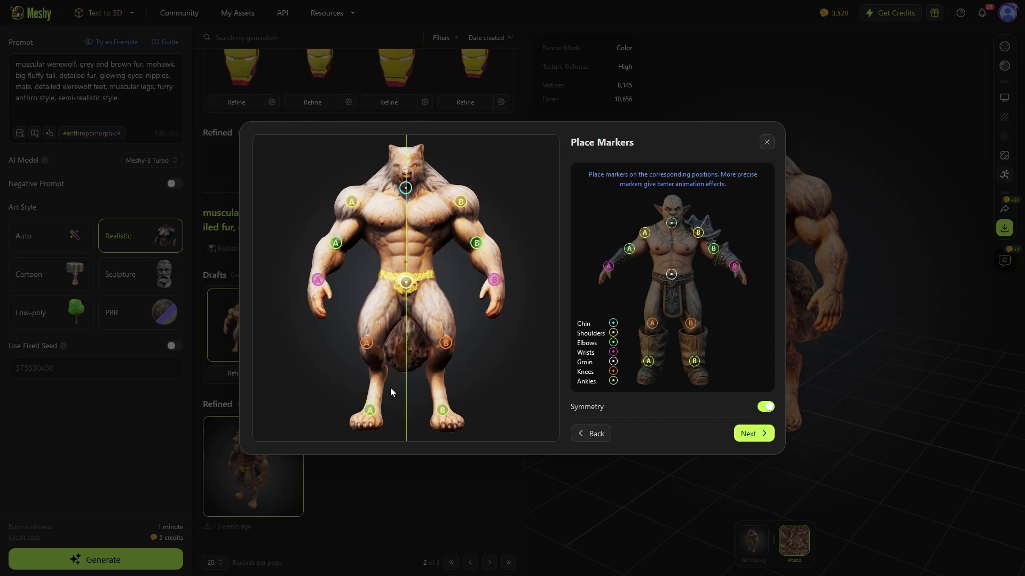
Confirm the body markers, preview Running, and add ForwardRight Run Fight to My Animations
left_click(751, 433)
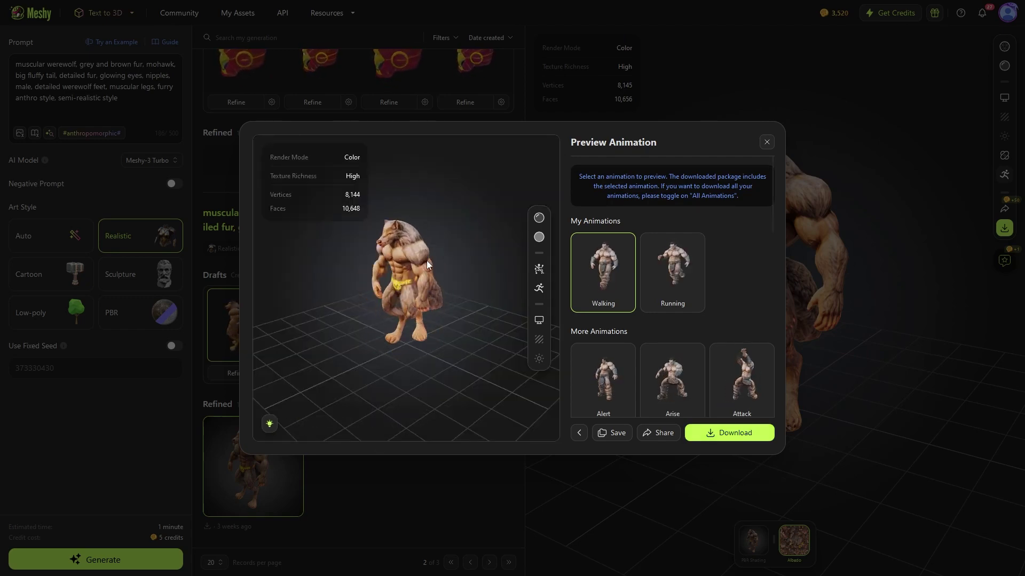
left_click_drag(427, 261, 667, 288)
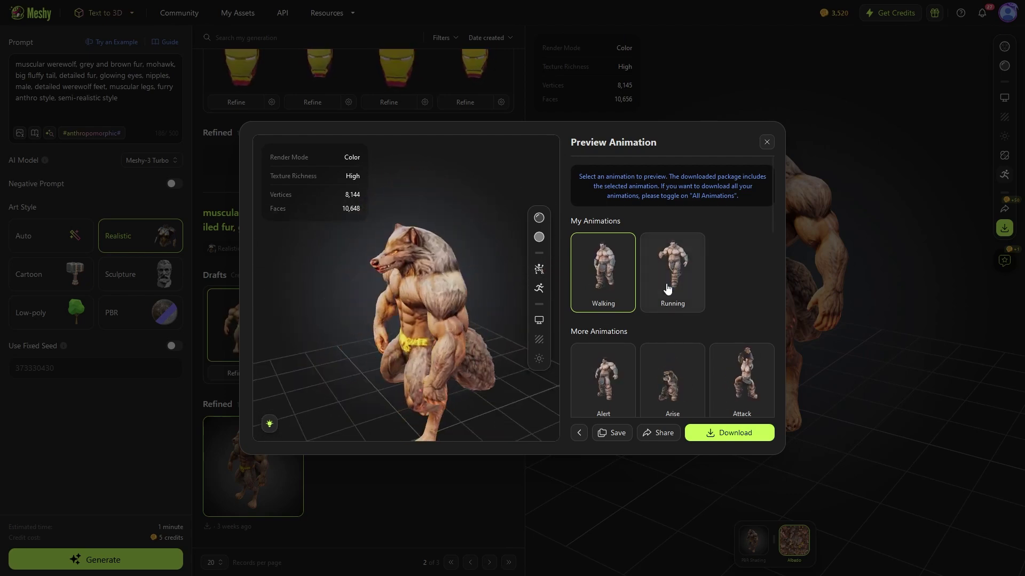
left_click(667, 288)
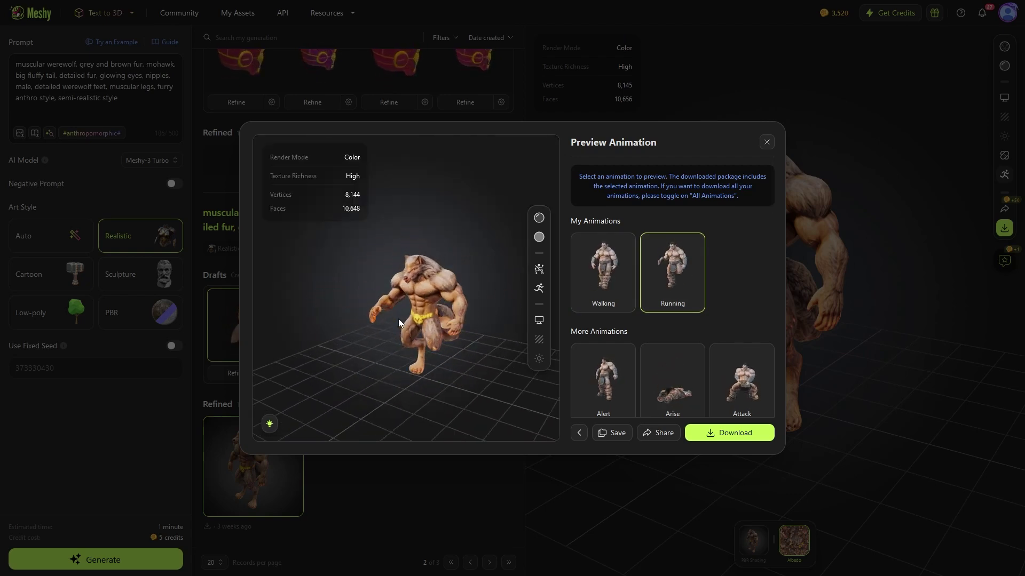
left_click_drag(410, 303, 394, 347)
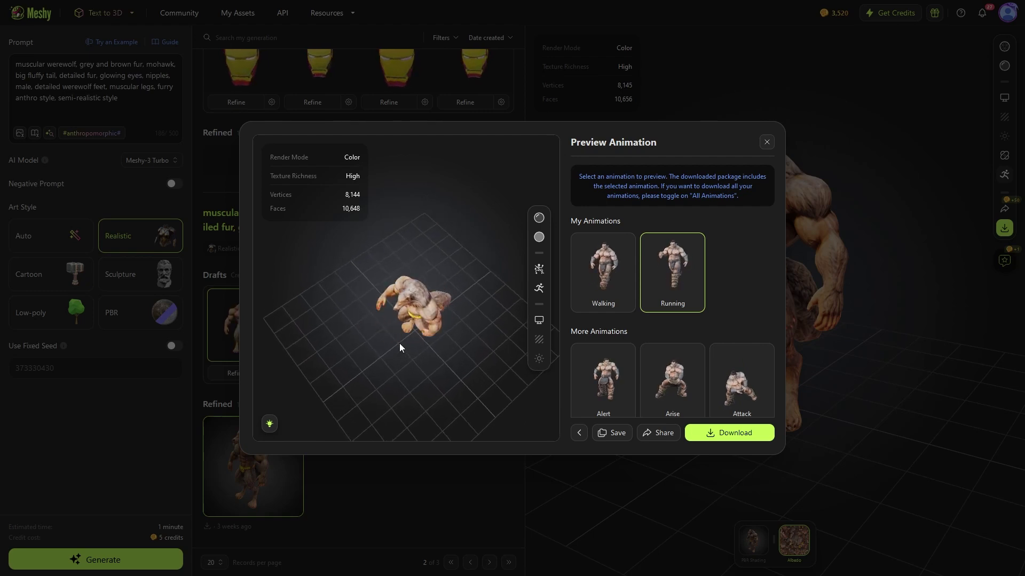
left_click(630, 394)
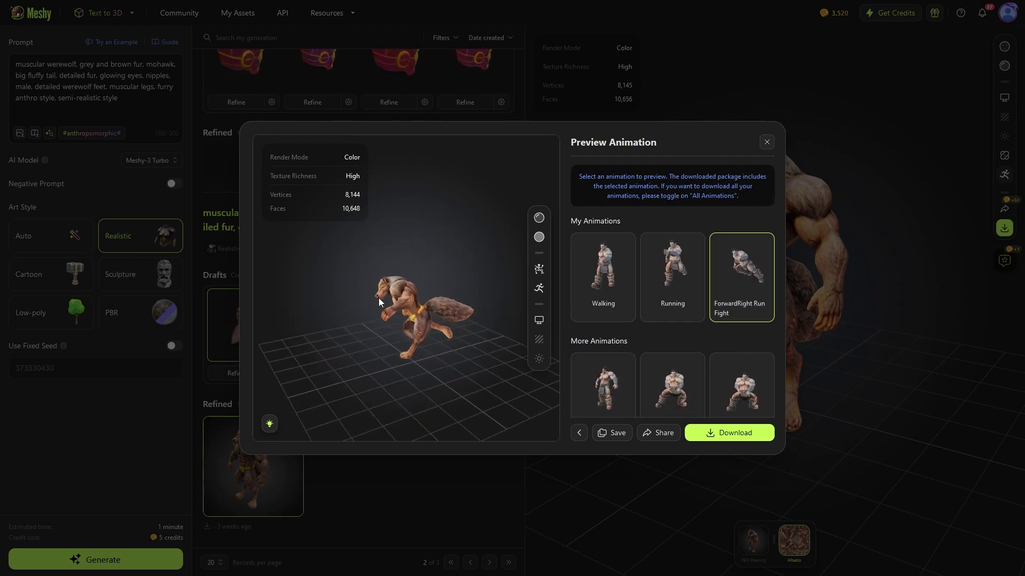
mouse_move(675, 384)
scroll(675, 384, "down", 10)
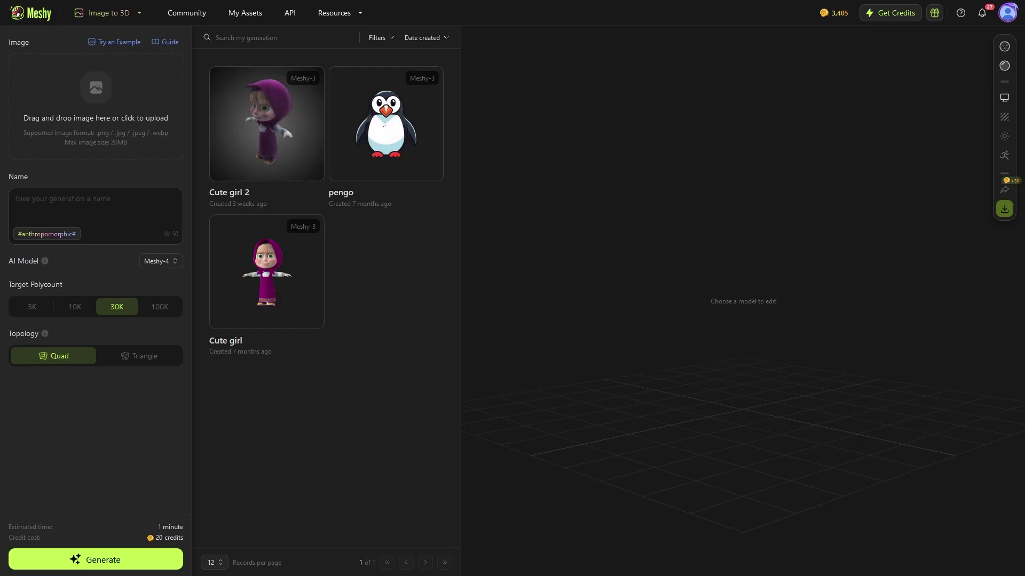
Upload the Shrek image to generate Shrek Character, then orbit the model to its back
left_click_drag(48, 192, 66, 136)
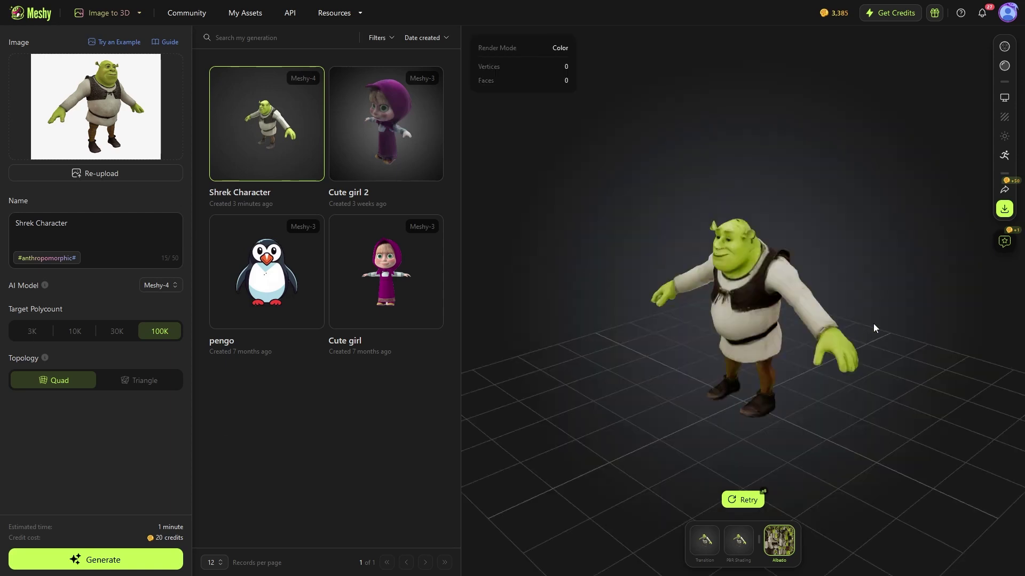
mouse_move(757, 313)
left_mouse_down()
mouse_move(843, 318)
mouse_move(511, 321)
mouse_move(573, 269)
mouse_move(773, 308)
left_mouse_up()
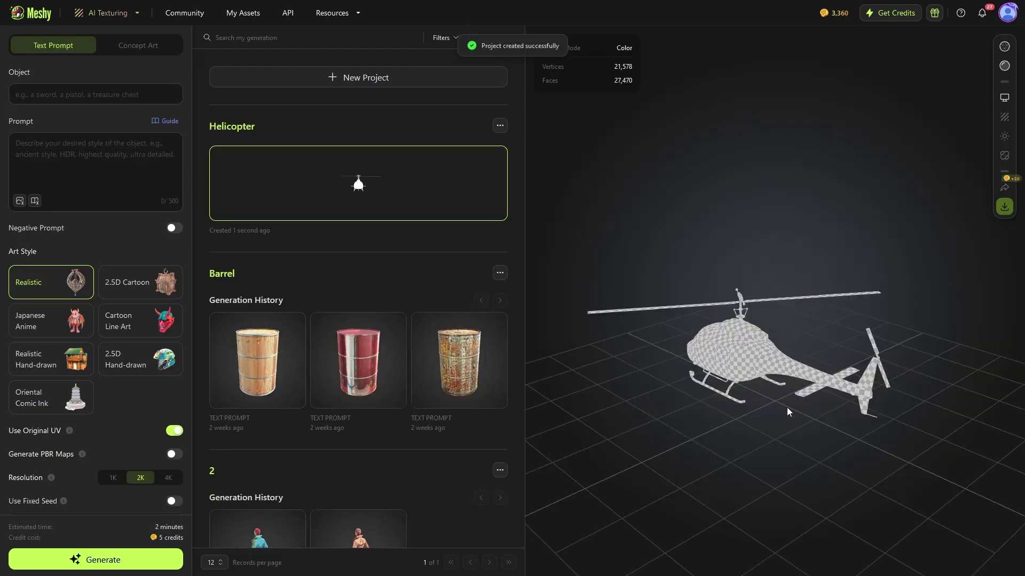
Inspect the helicopter before and after its dusty army 4K PBR texture, then the red barrel
left_click_drag(729, 361, 752, 362)
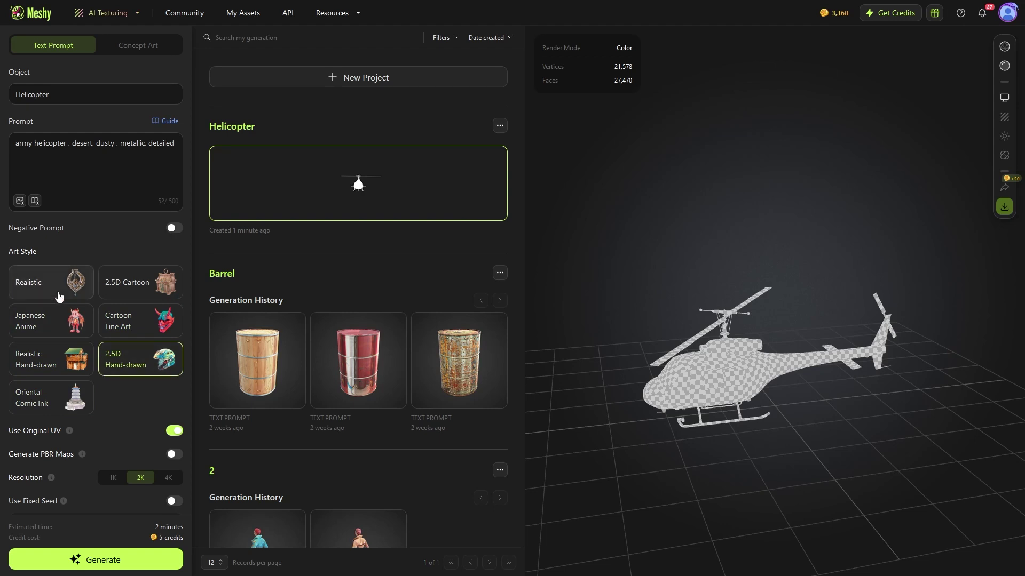
scroll(105, 473, "down", 1)
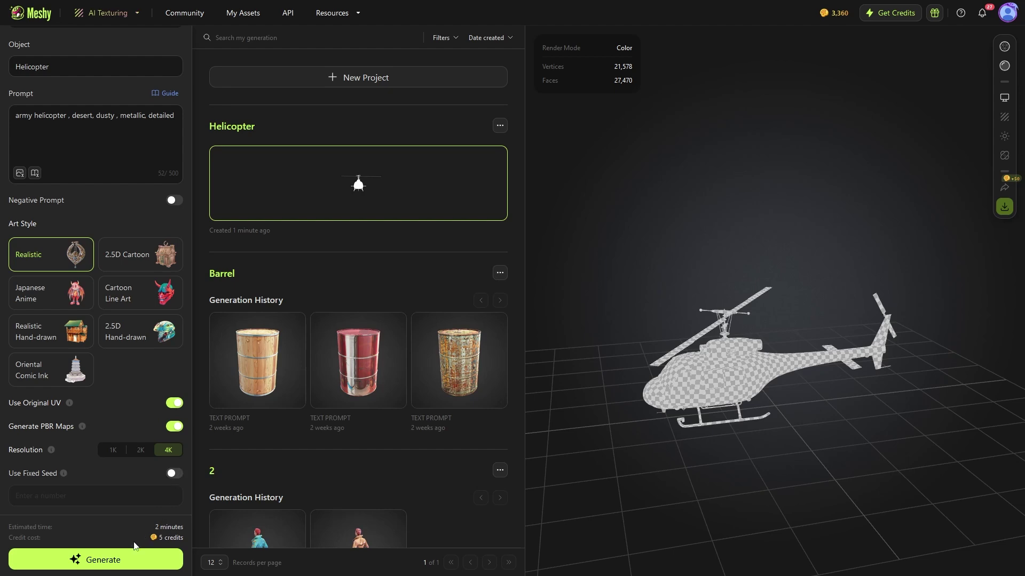
left_click_drag(911, 405, 731, 401)
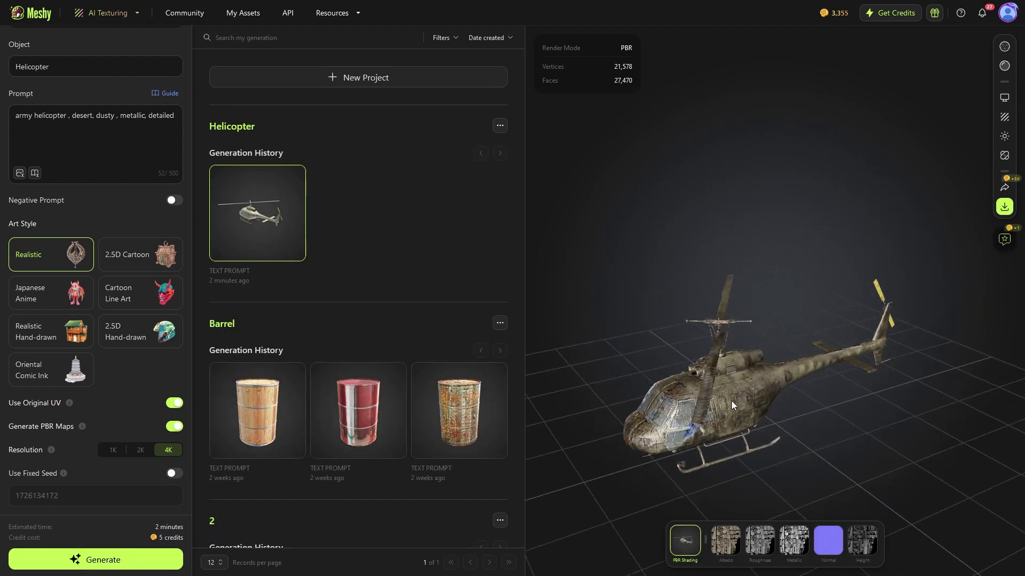
scroll(723, 452, "up", 3)
left_click_drag(717, 446, 665, 395)
scroll(895, 421, "down", 4)
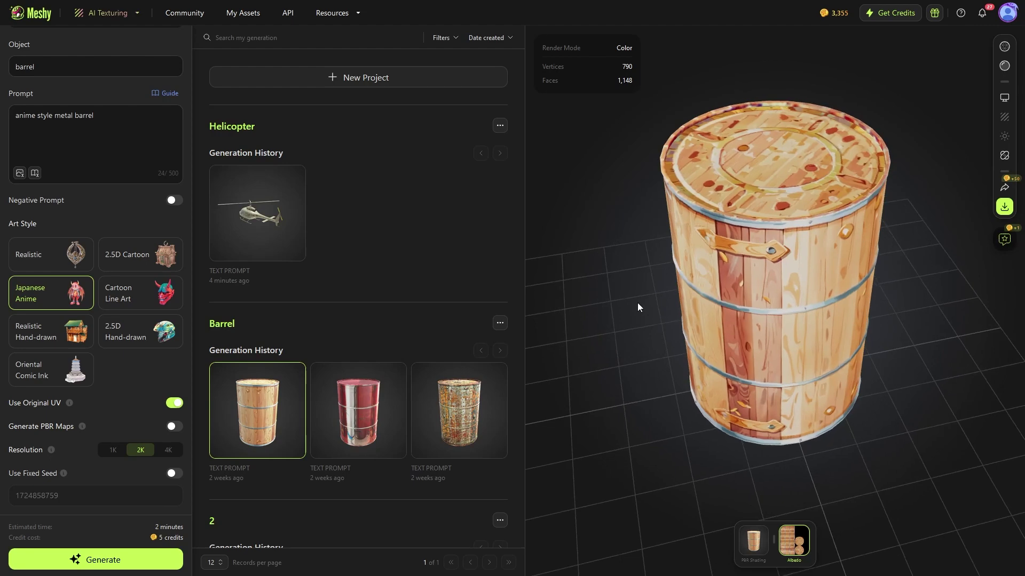
left_click_drag(638, 303, 793, 251)
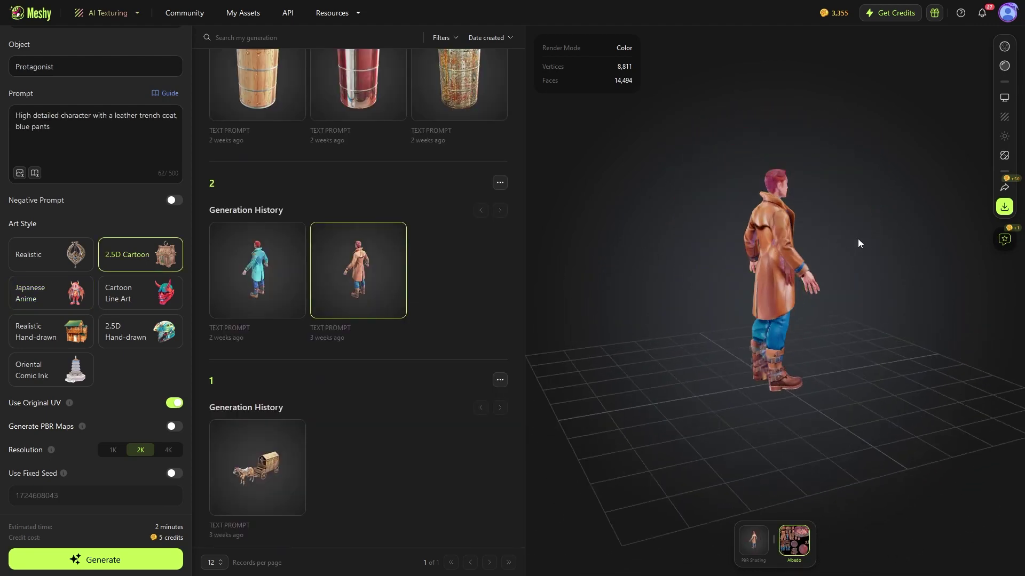
left_click_drag(857, 239, 890, 209)
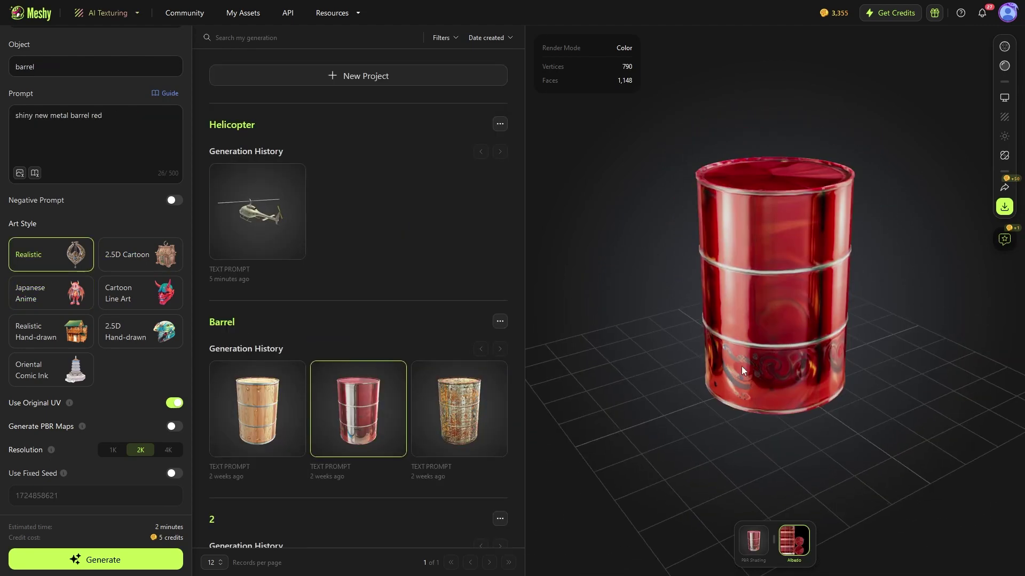
left_click_drag(741, 366, 698, 272)
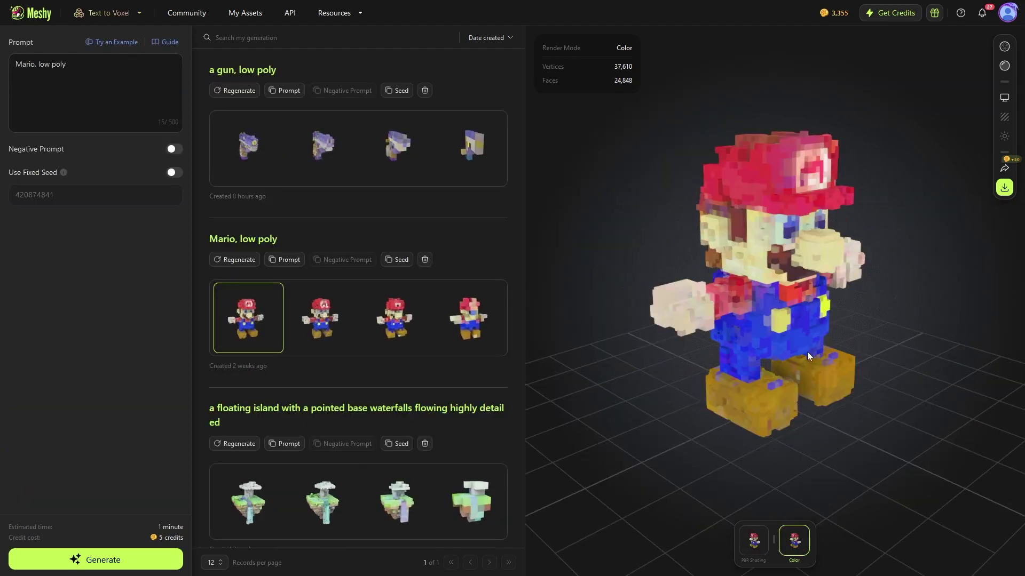
Orbit the Mario voxel, then load and orbit the floating island and coconut tree variants
left_click_drag(807, 352, 673, 347)
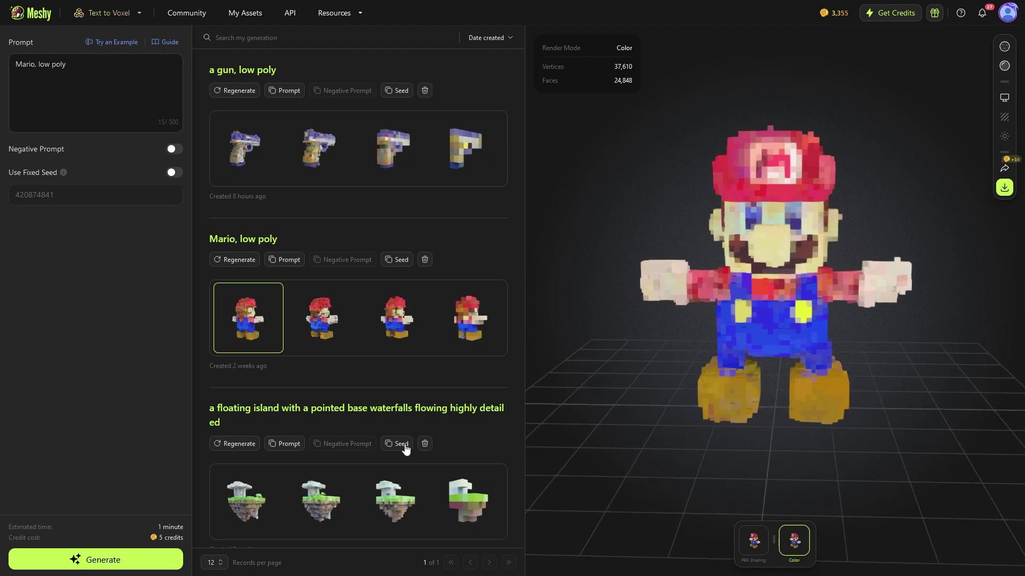
left_click(321, 501)
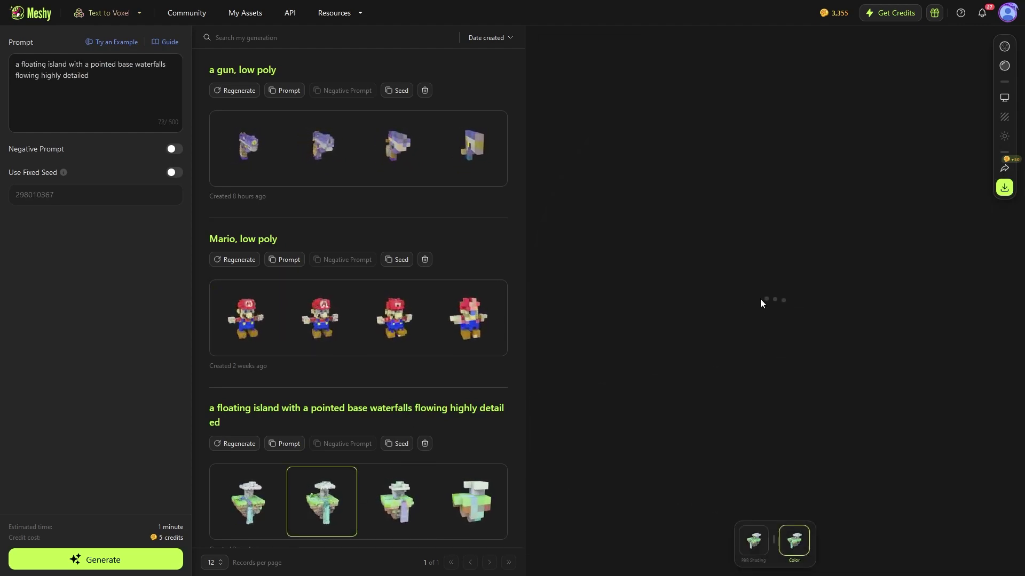
left_click_drag(819, 300, 895, 292)
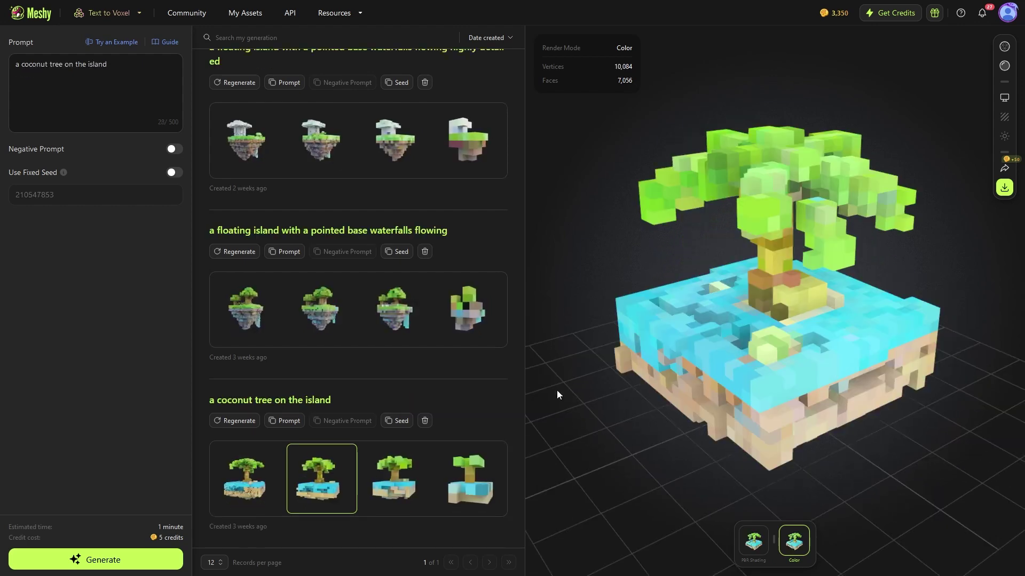
left_click_drag(875, 342, 969, 188)
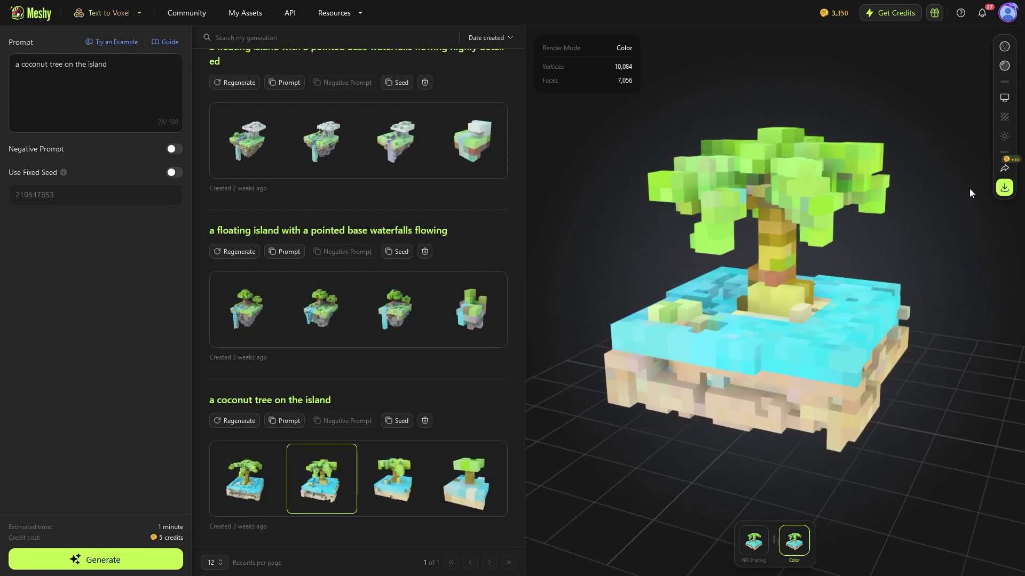
left_click_drag(777, 216, 767, 268)
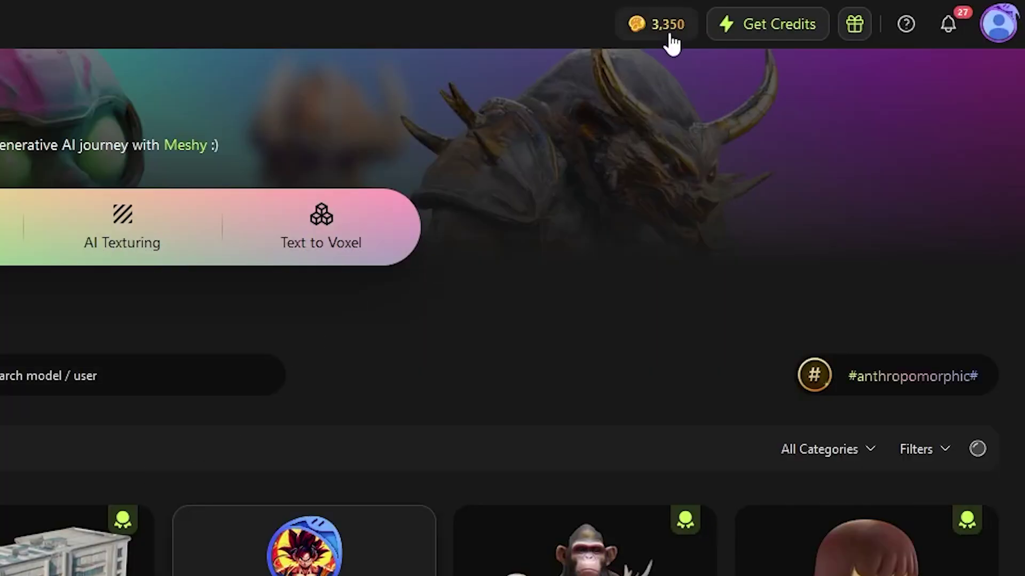
Check the credits on the Subscription page, then start texturing the skinny zombie
left_click(670, 37)
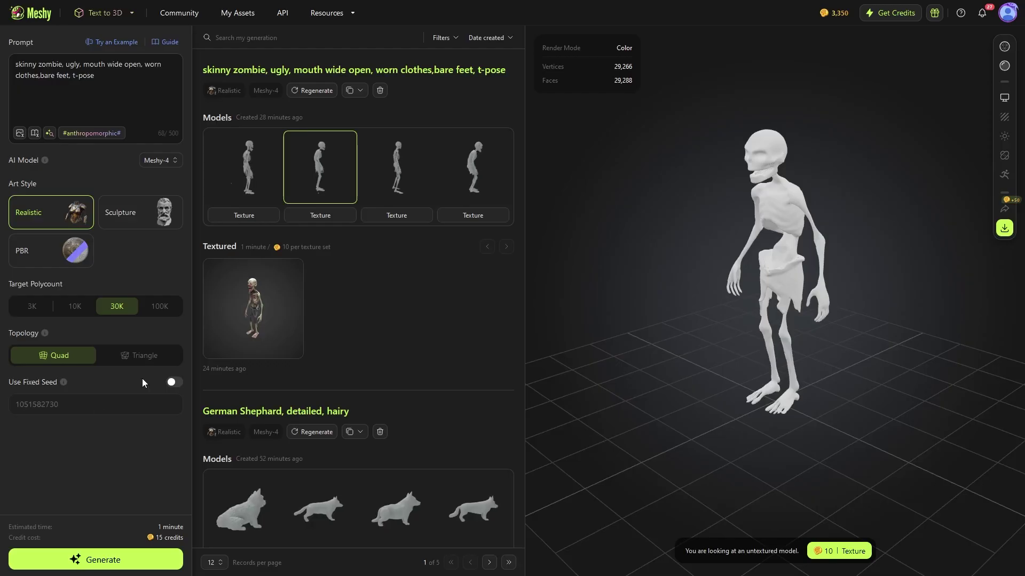
left_click(321, 216)
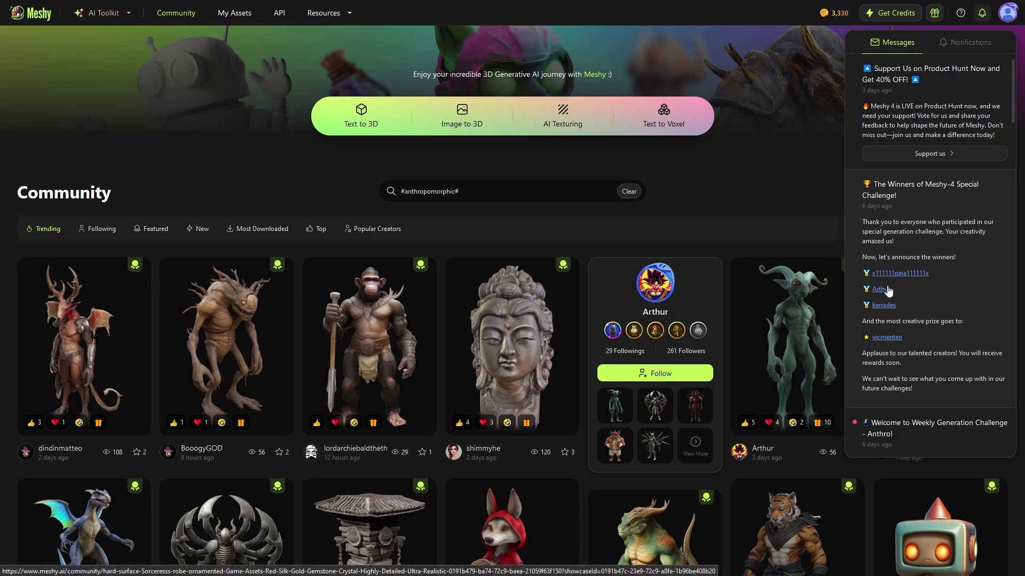
Scroll through the Messages panel to read the challenge announcements
scroll(887, 288, "down", 1)
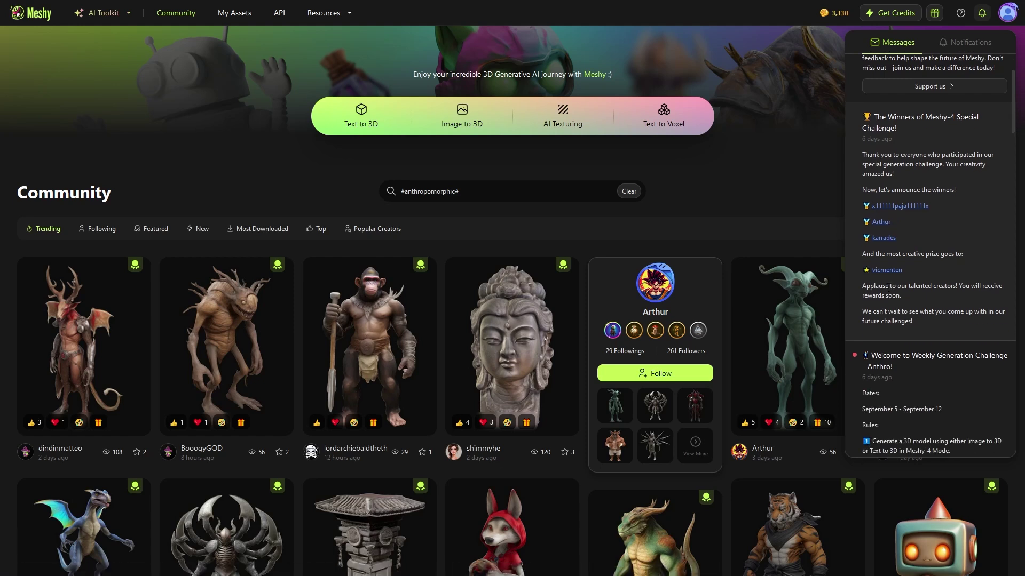
scroll(888, 289, "down", 1)
scroll(888, 289, "up", 3)
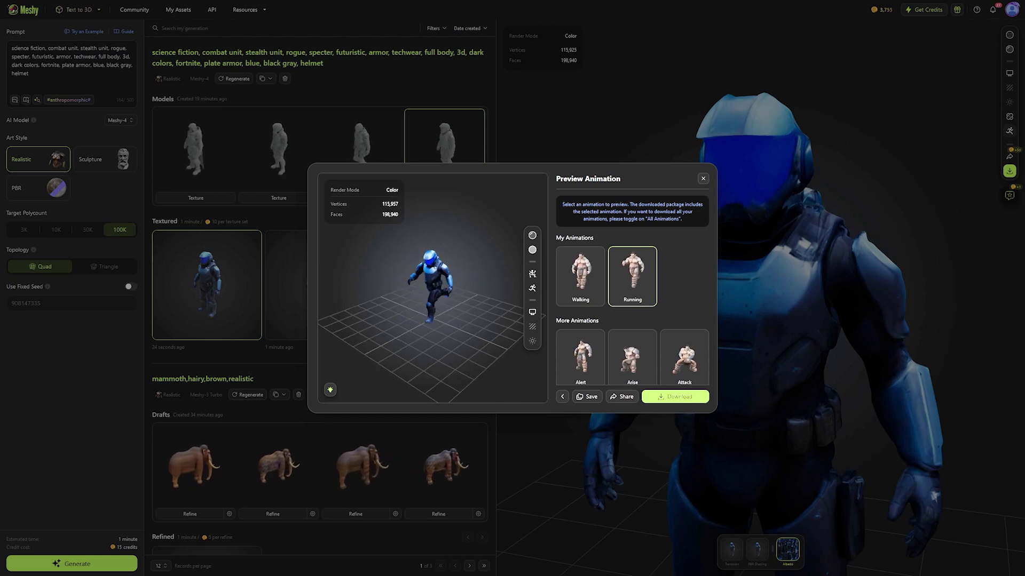
Switch the combat unit's preview to Walking and scroll the zombie's More Animations
left_click(580, 275)
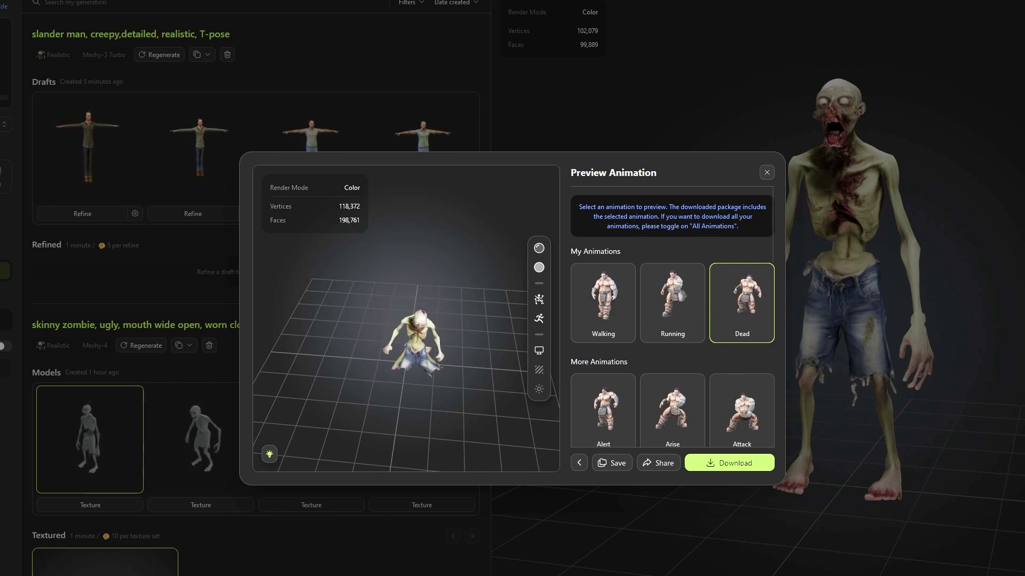
scroll(673, 317, "down", 5)
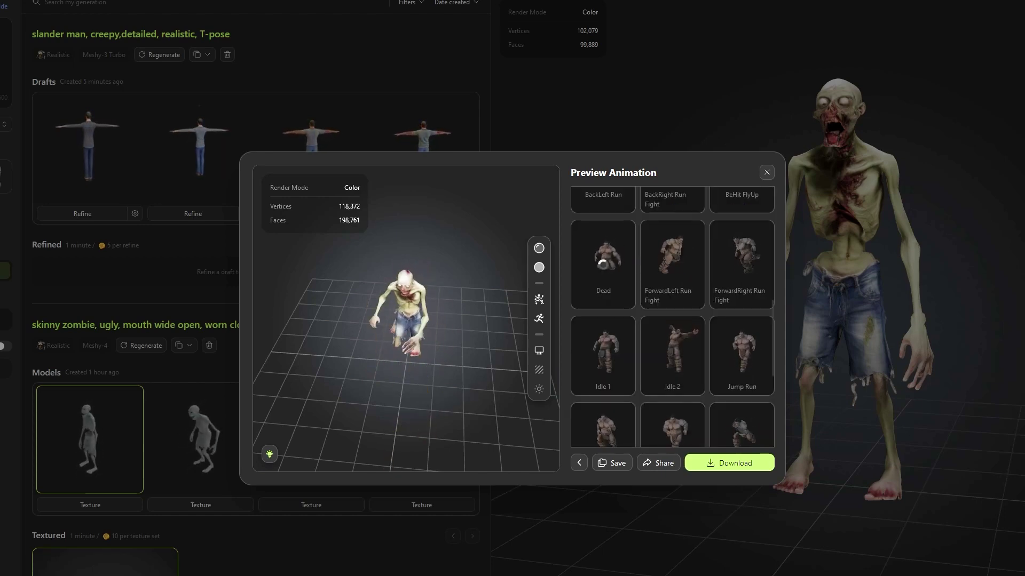